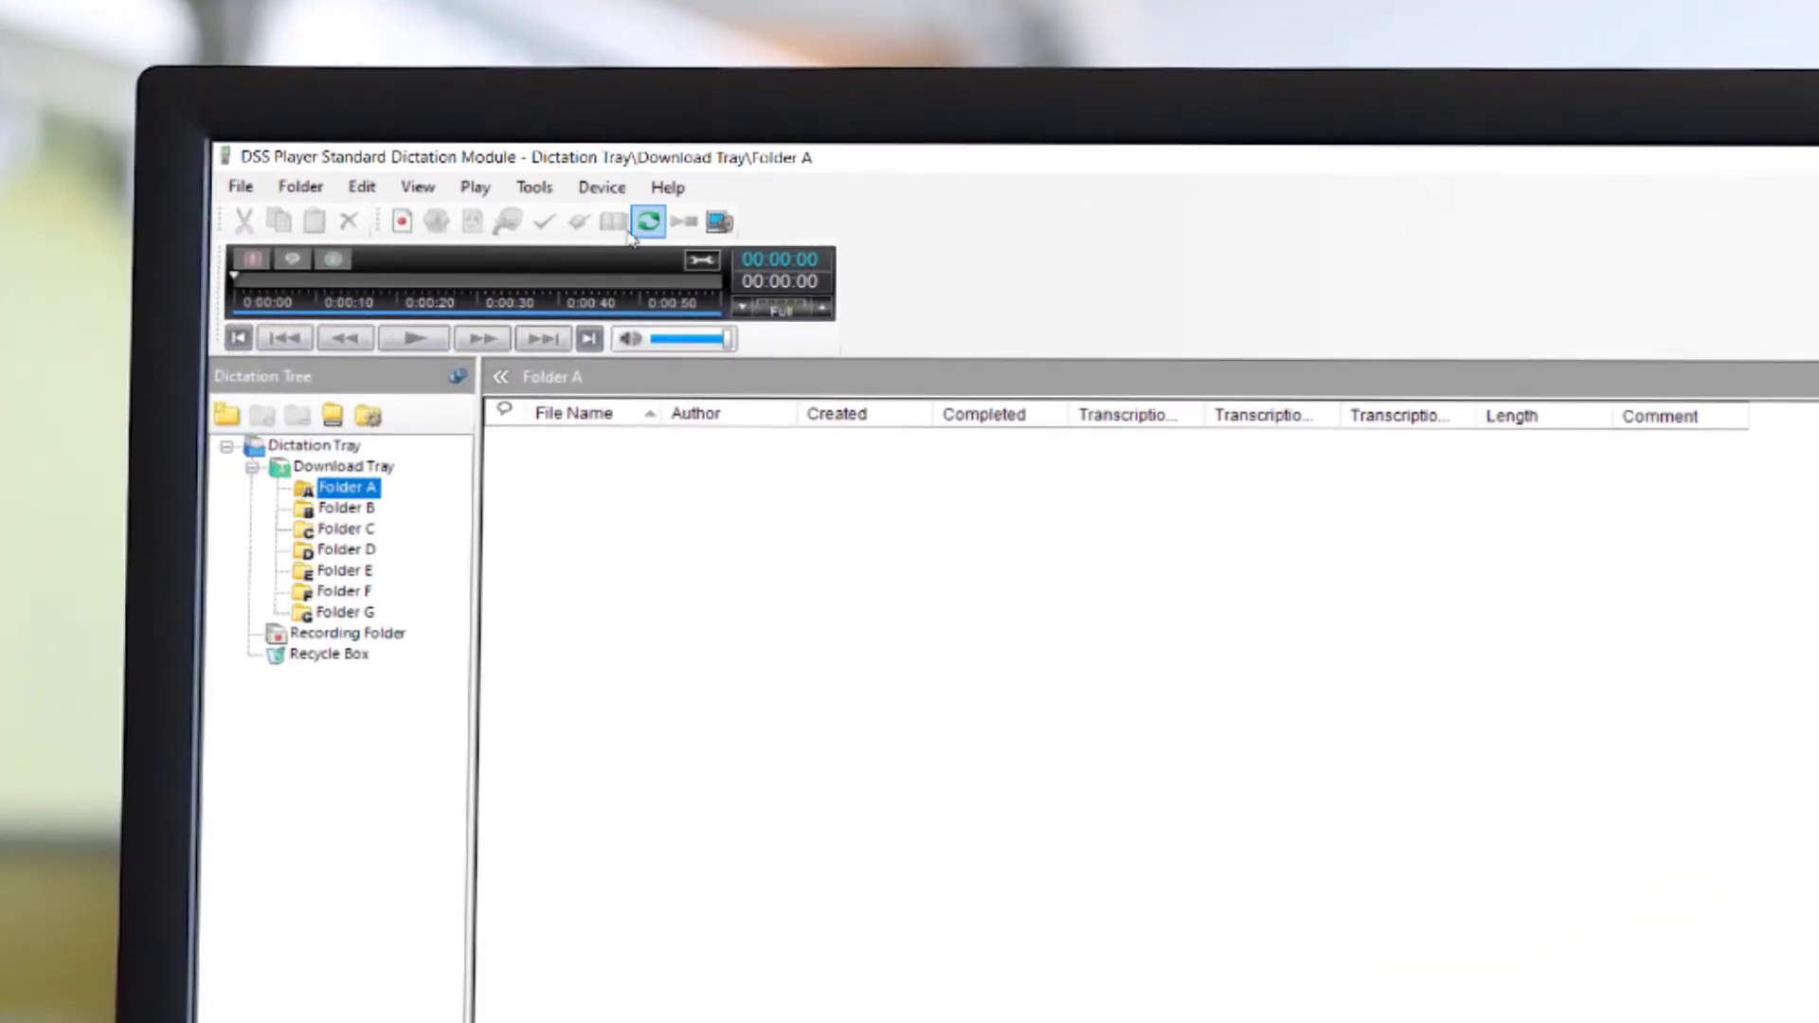
# Open Option Settings on Folder Design with Folder A's attributes and Path row shown
pyautogui.click(538, 188)
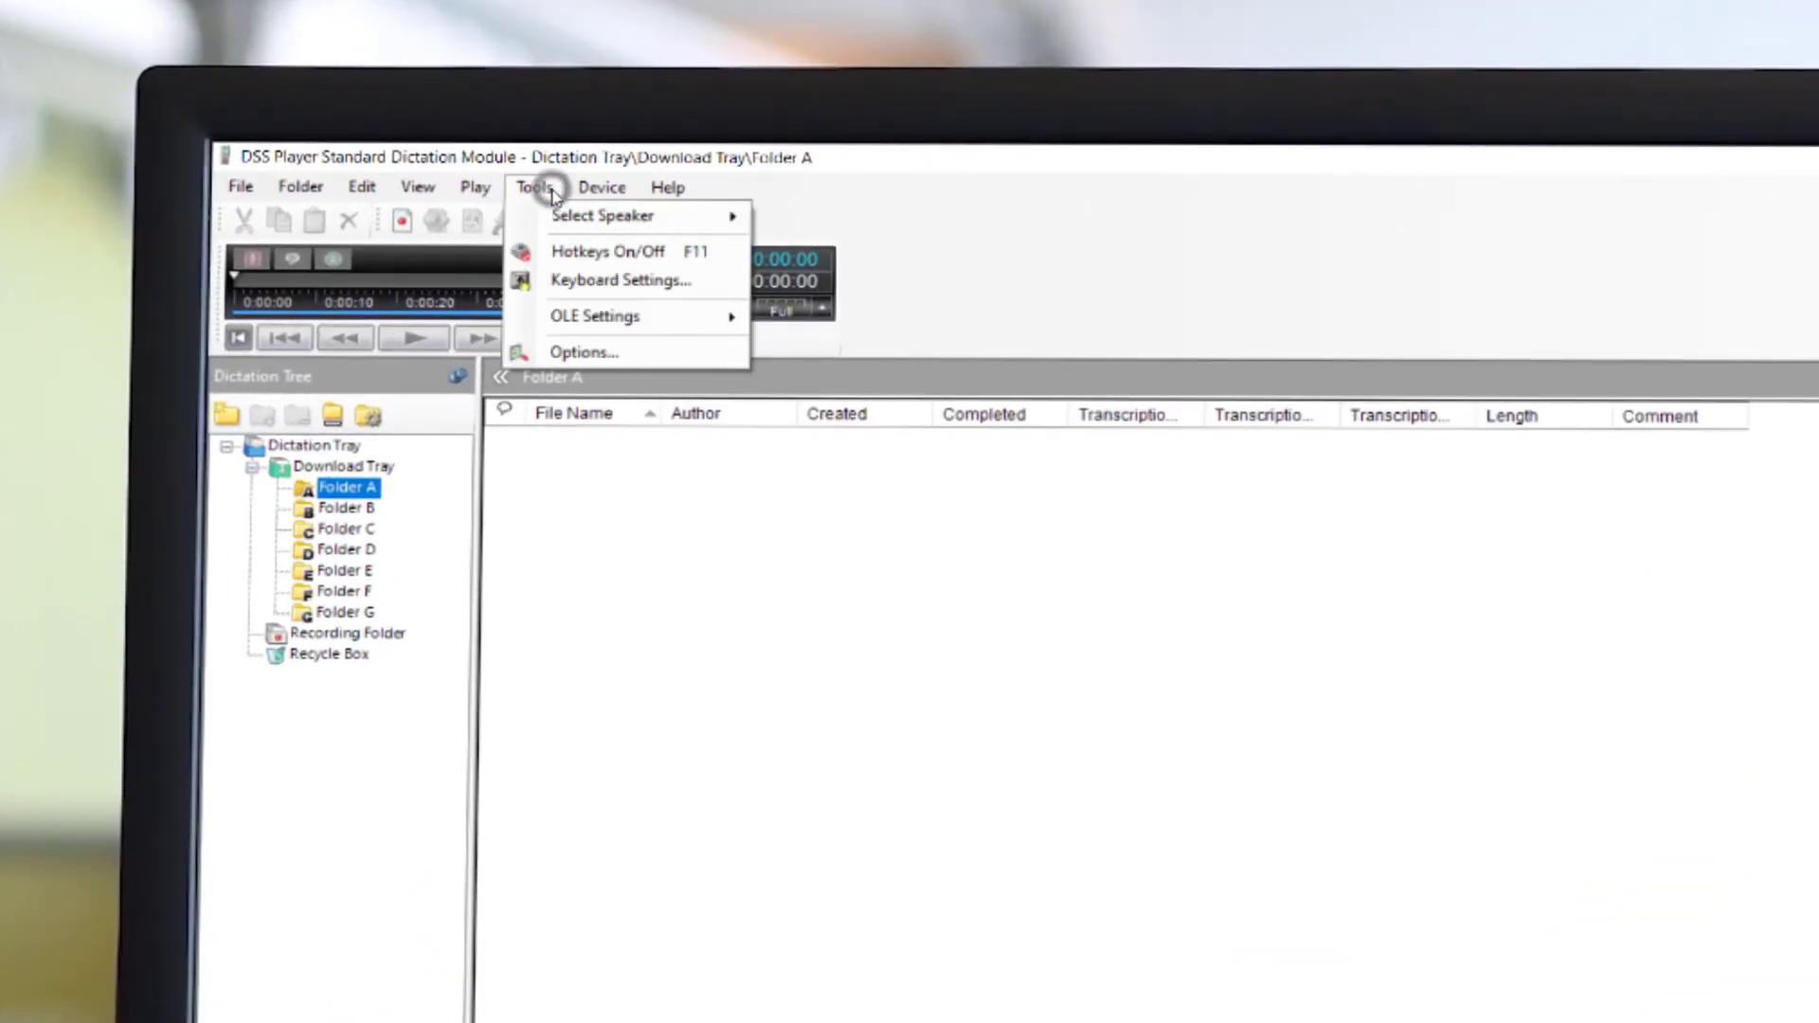
pyautogui.click(569, 351)
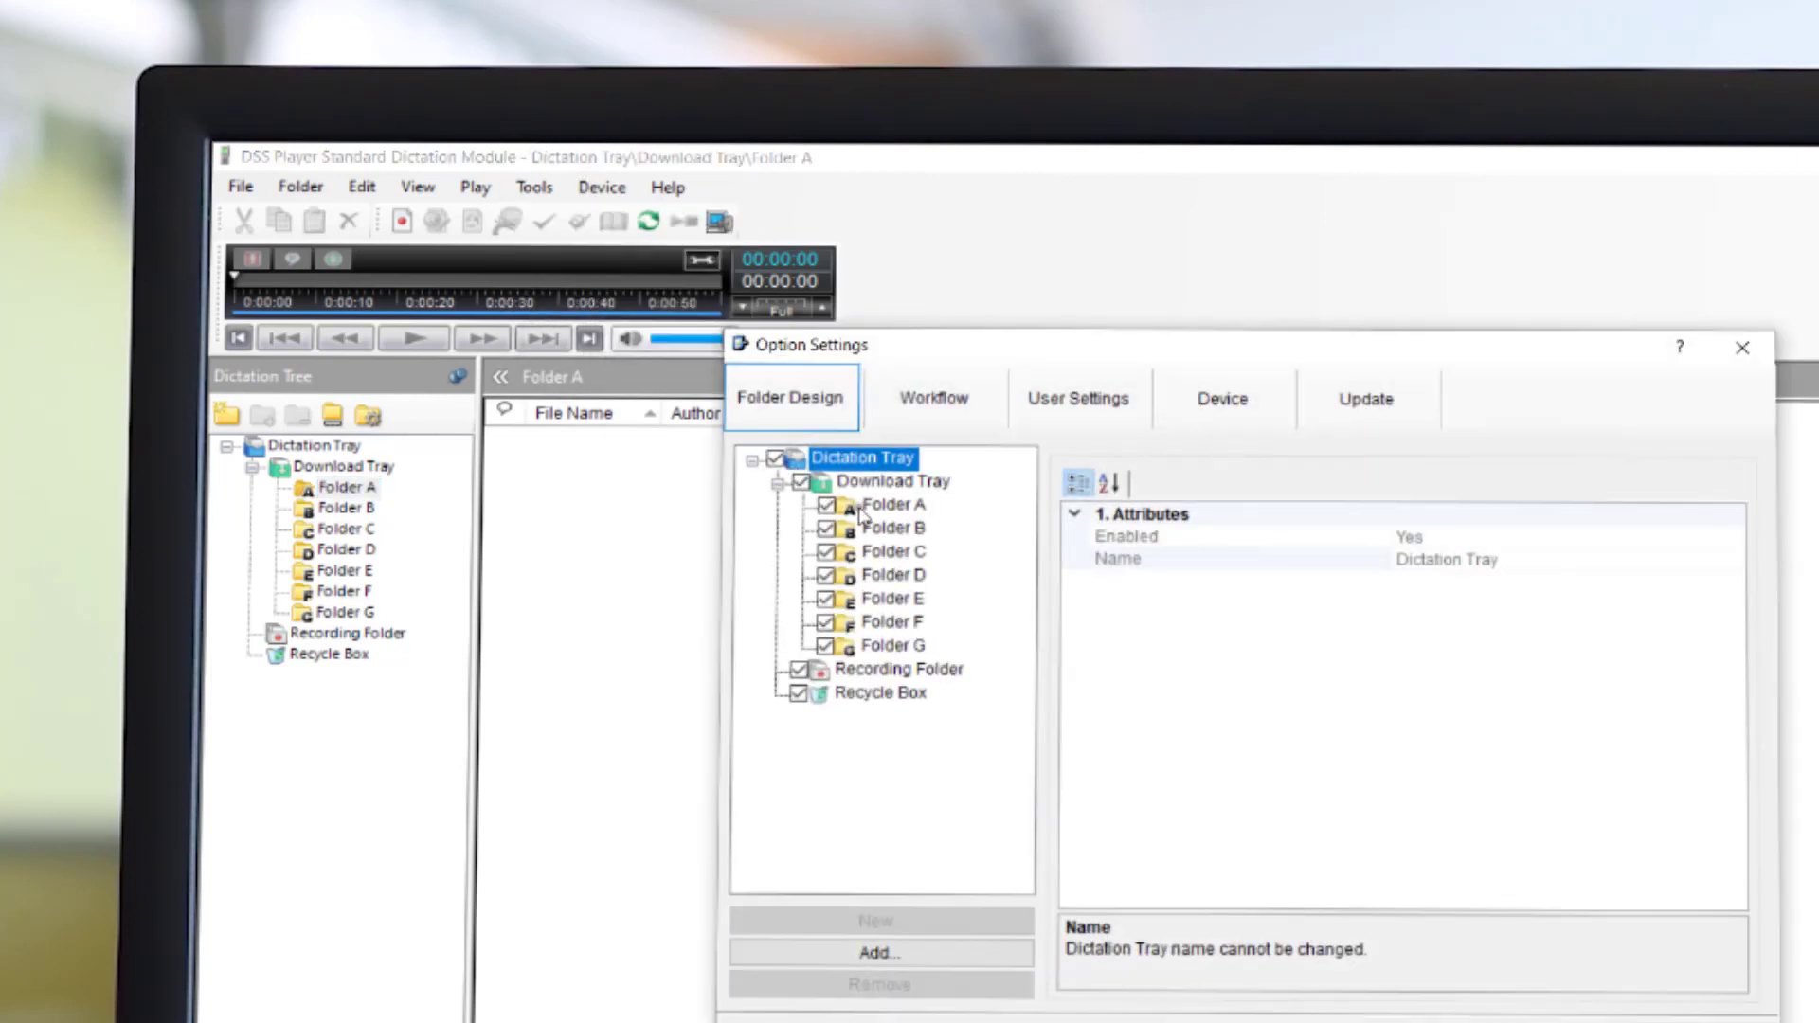
pyautogui.click(888, 504)
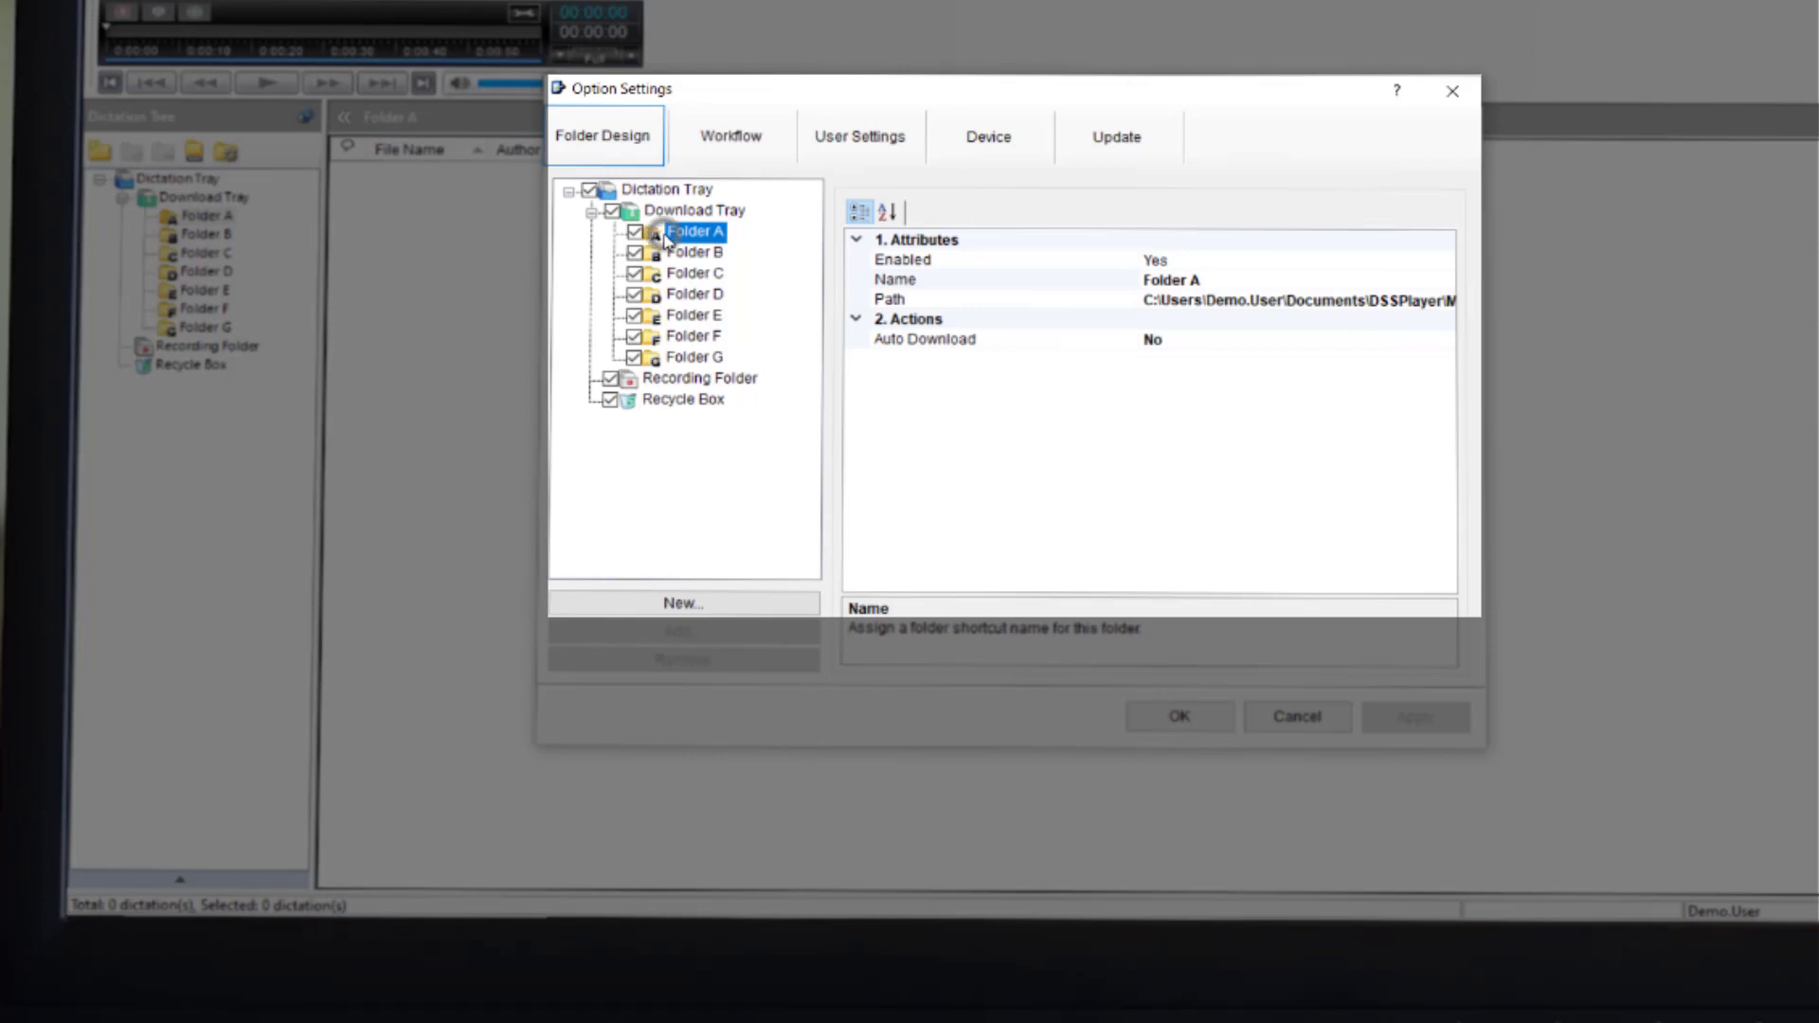
# Set Folder A's path to Google Drive\FolderA and rename it 'Google Drive'
pyautogui.click(1222, 300)
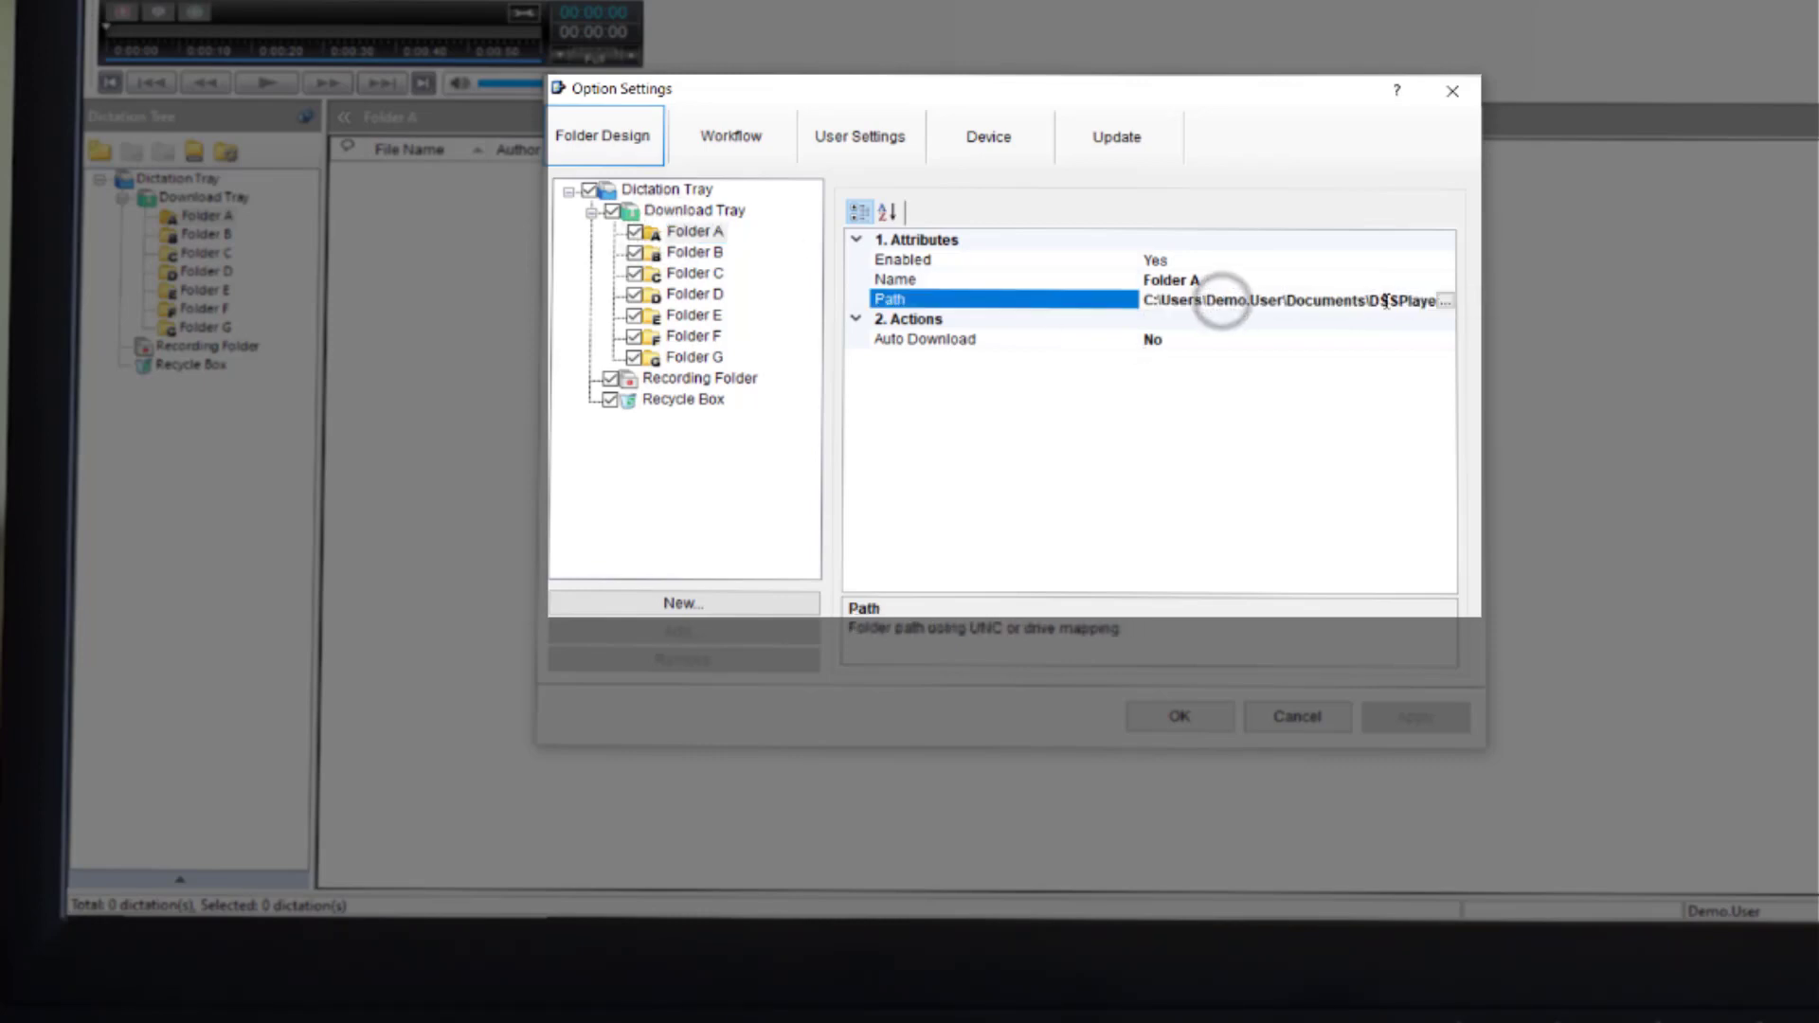
pyautogui.click(1445, 302)
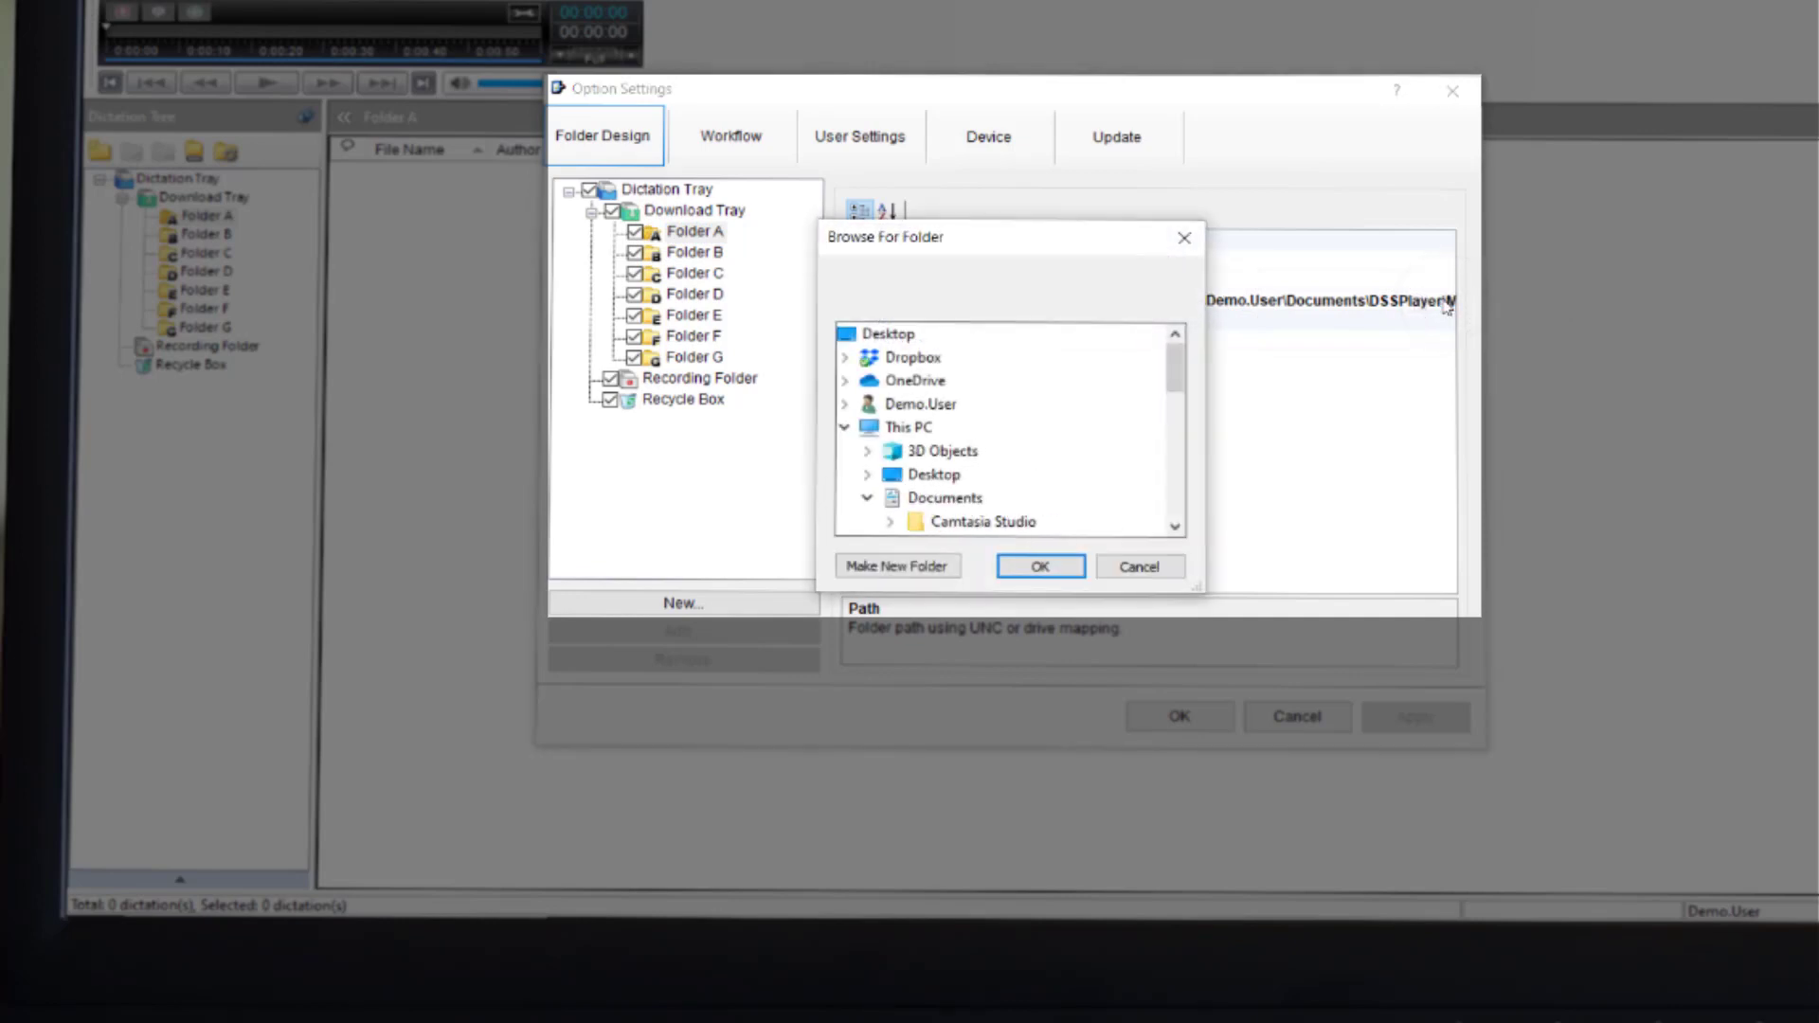
pyautogui.click(850, 405)
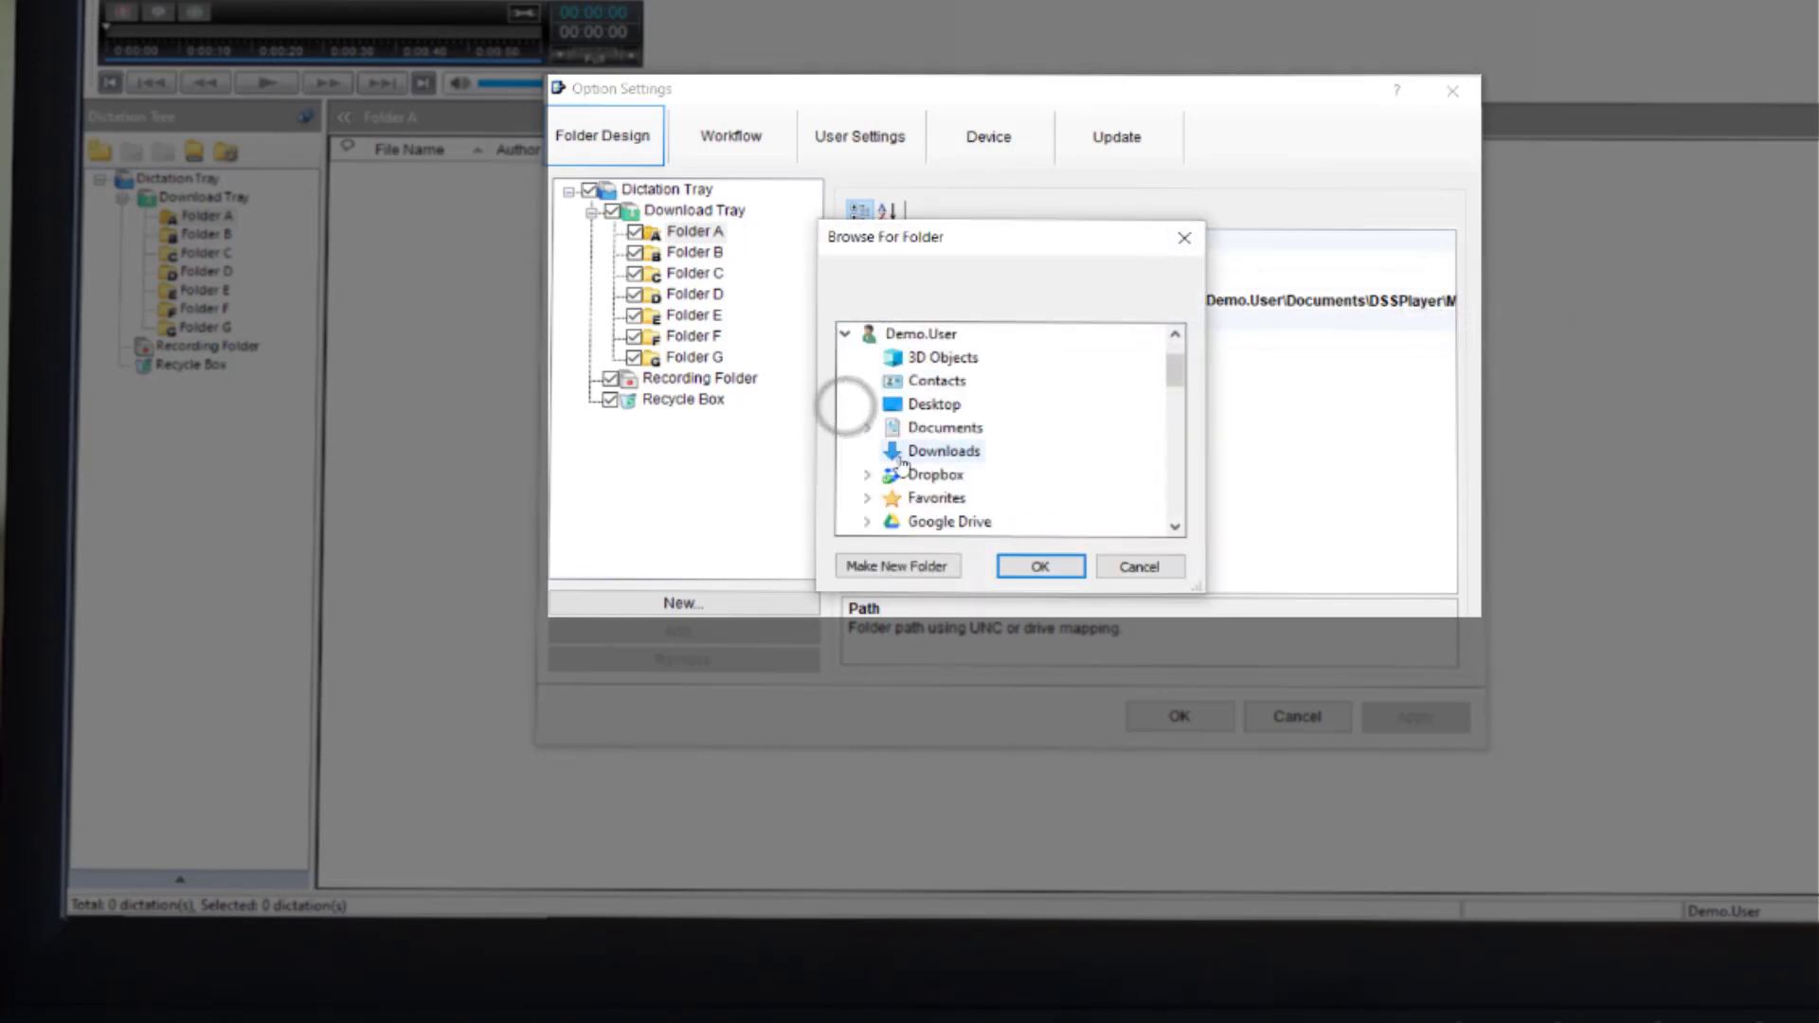
pyautogui.click(868, 521)
pyautogui.click(953, 522)
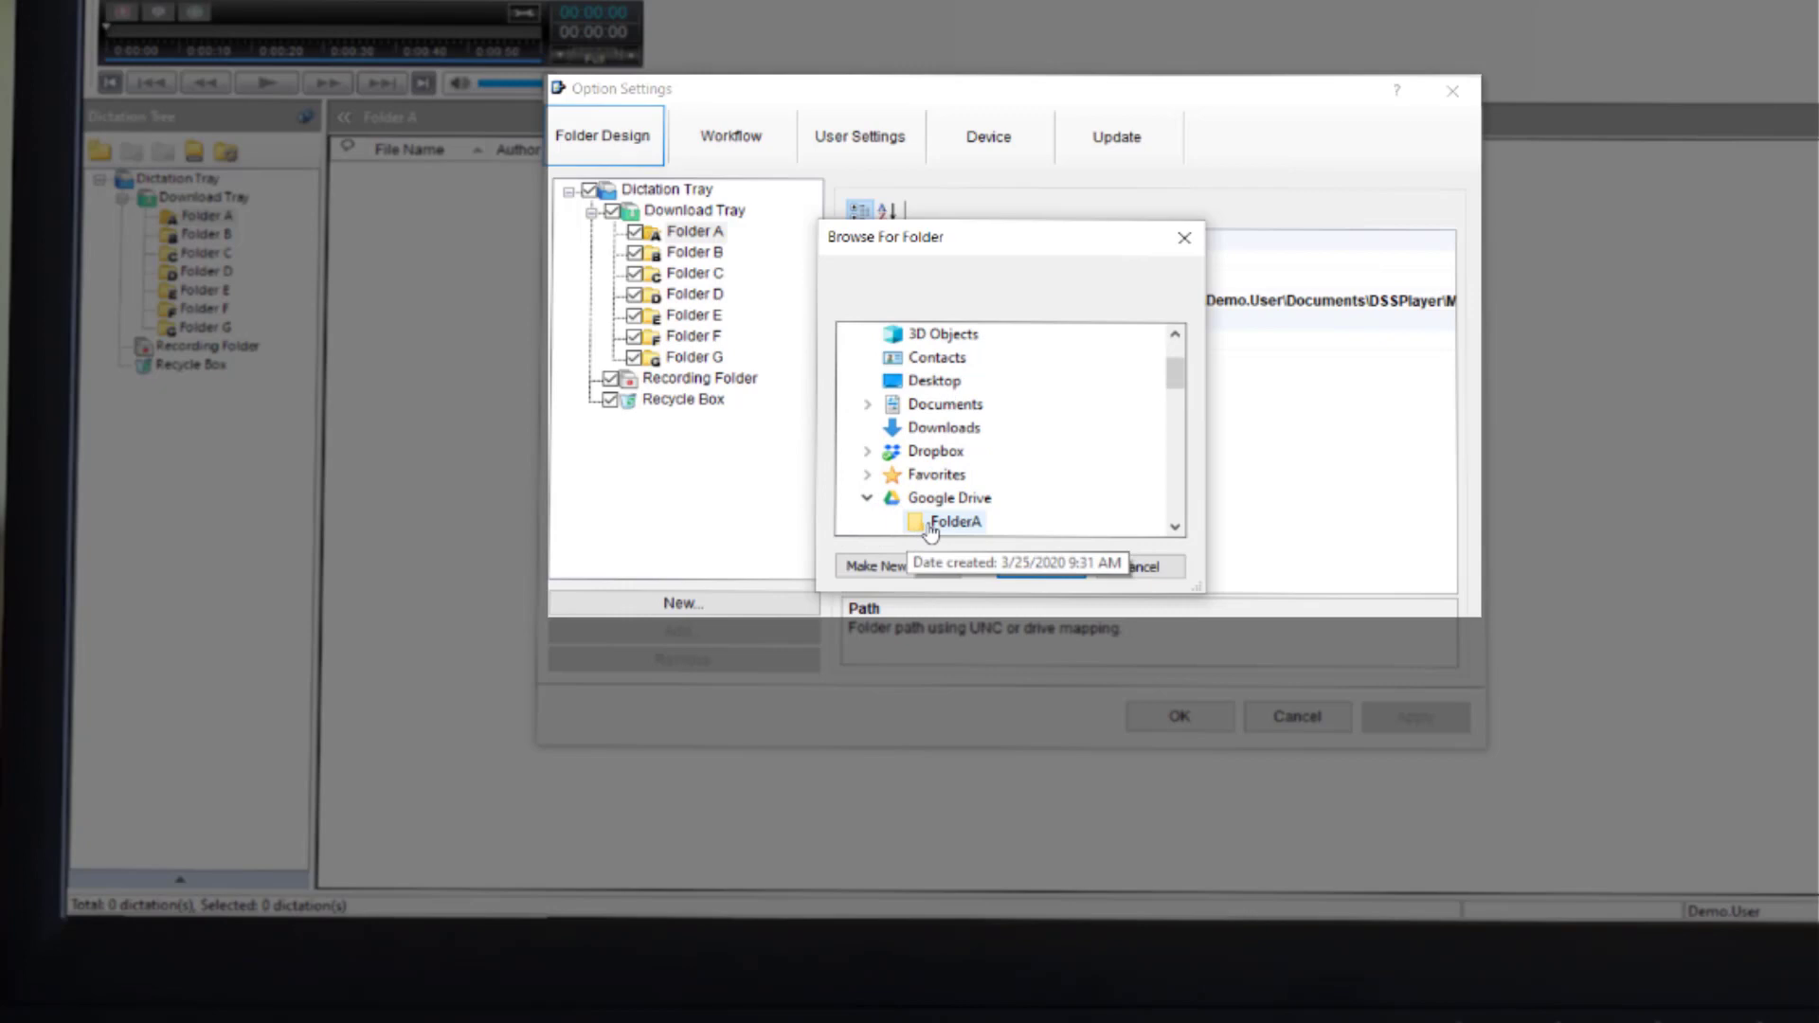
pyautogui.click(953, 521)
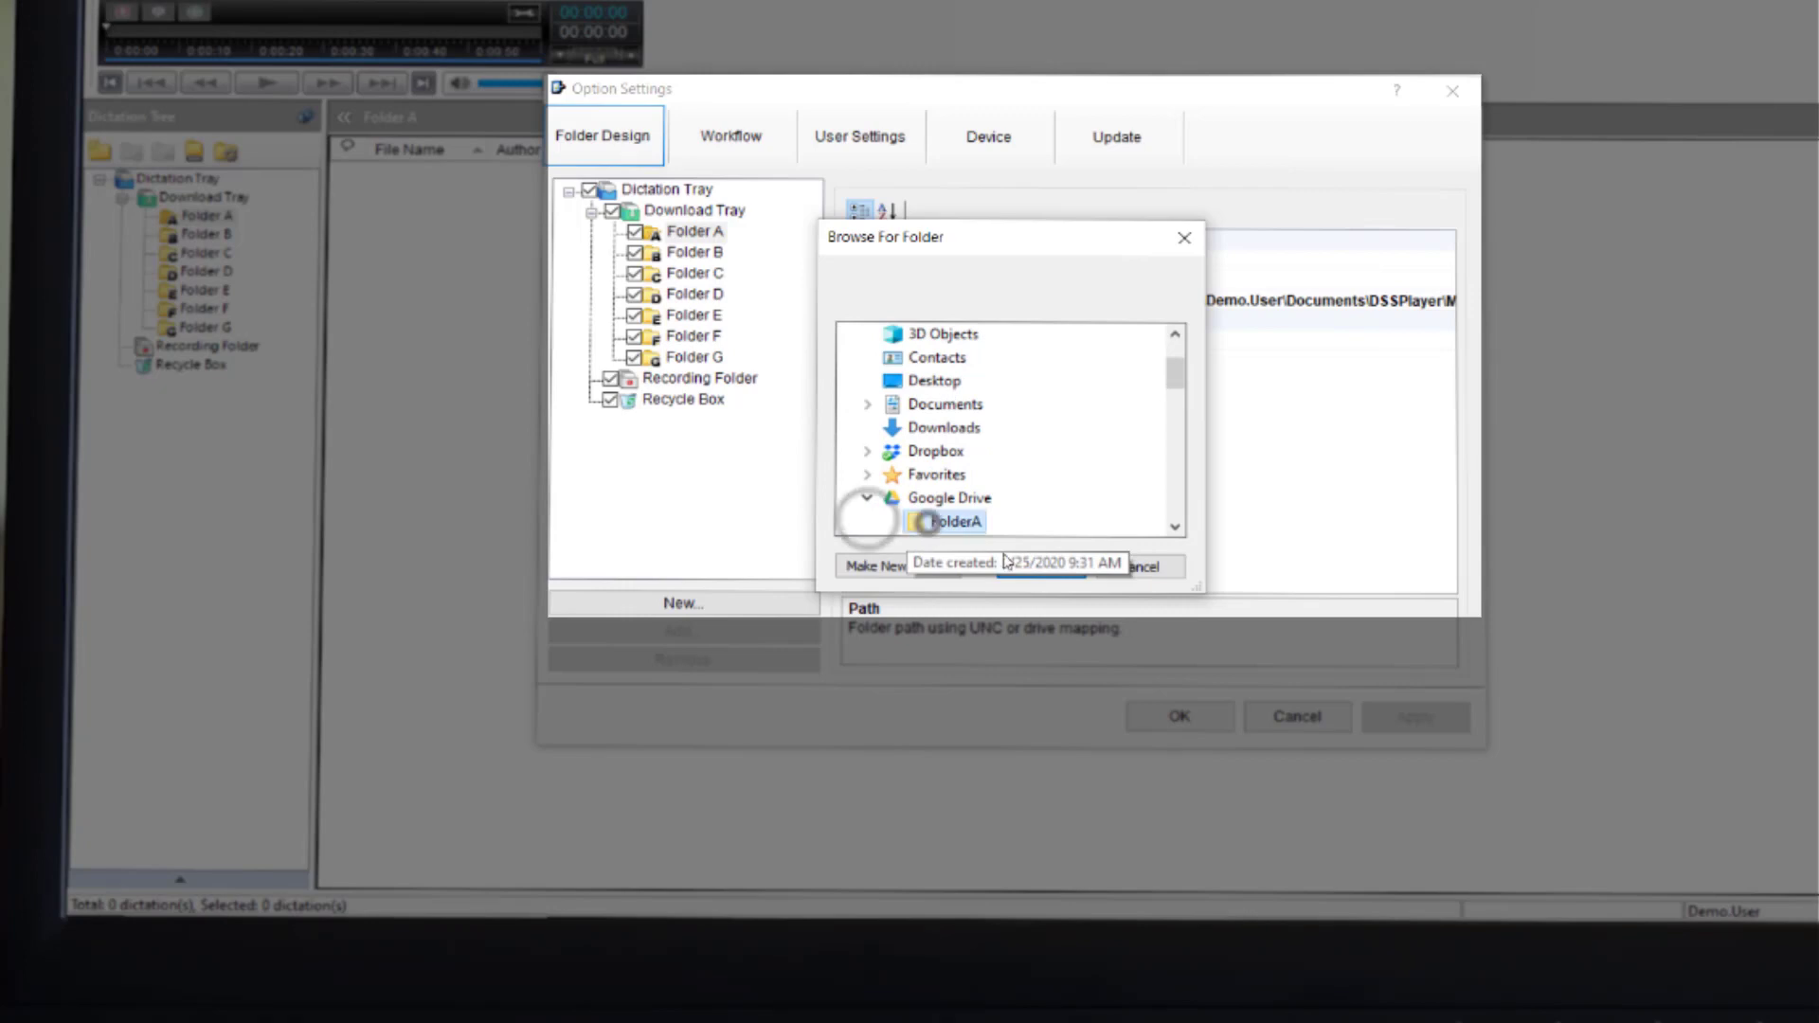
pyautogui.click(1045, 565)
pyautogui.click(1194, 280)
pyautogui.doubleClick(1194, 280)
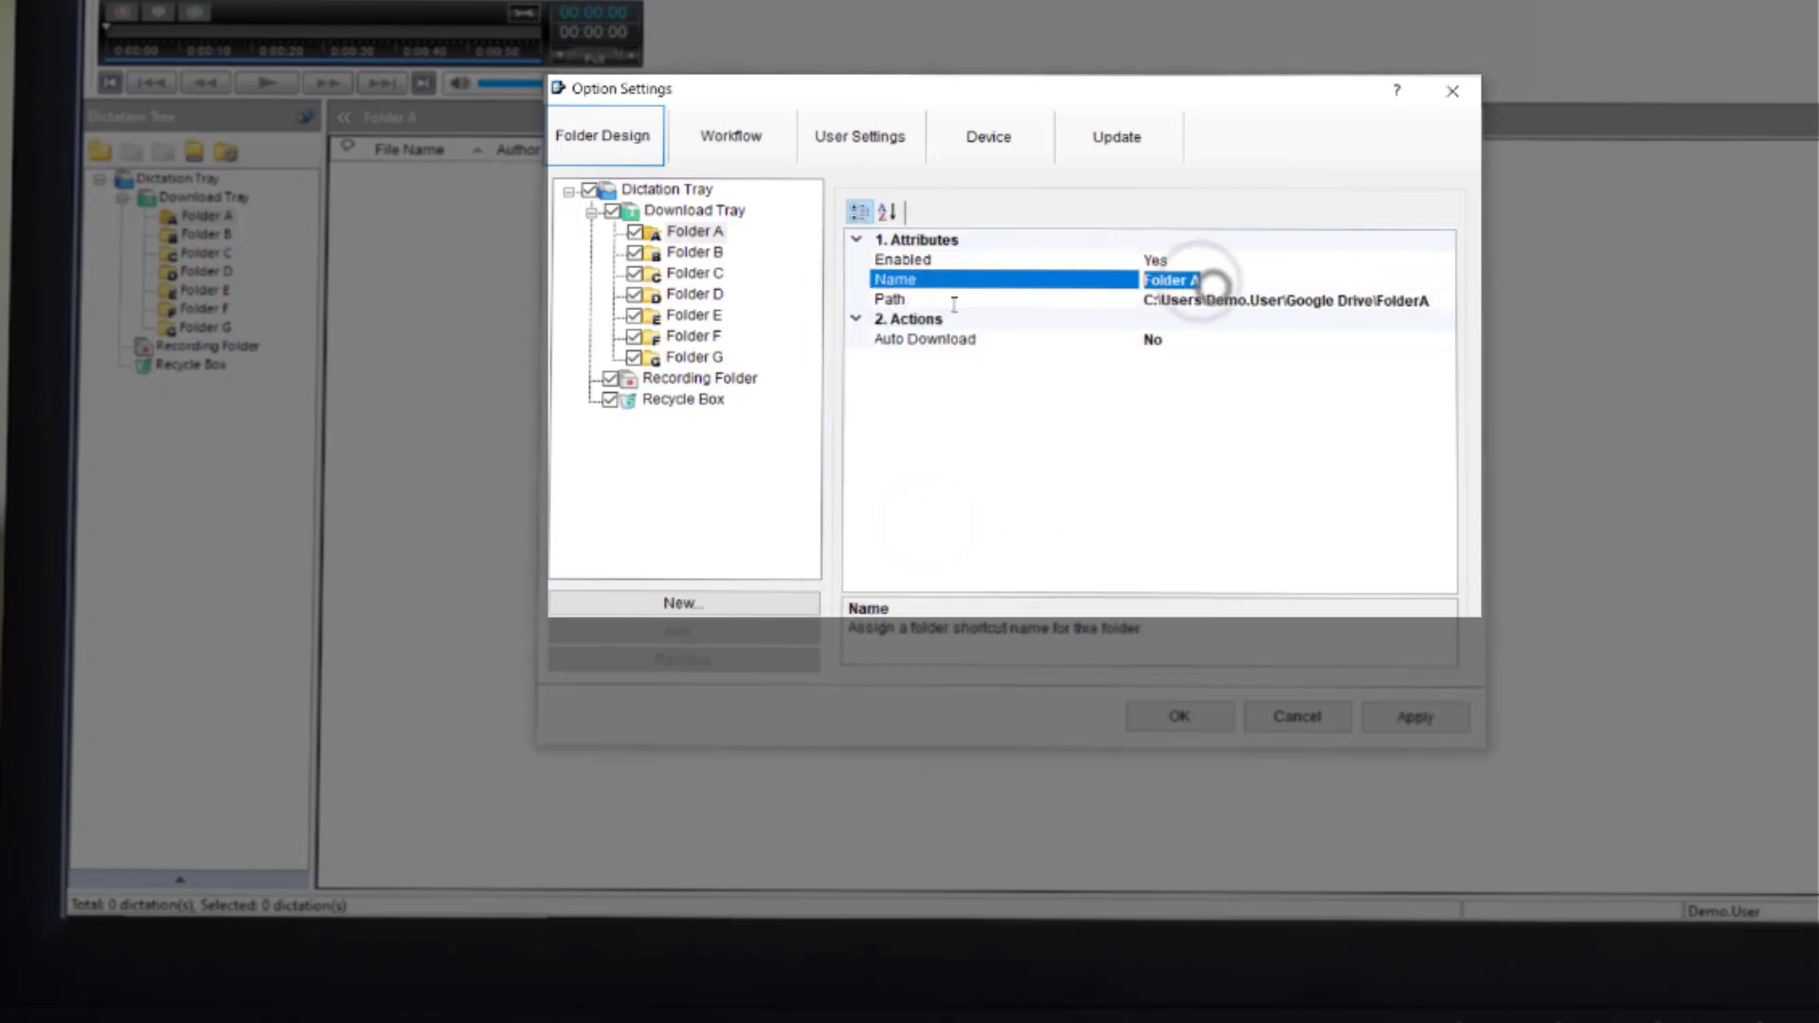
pyautogui.write('Google Drive')
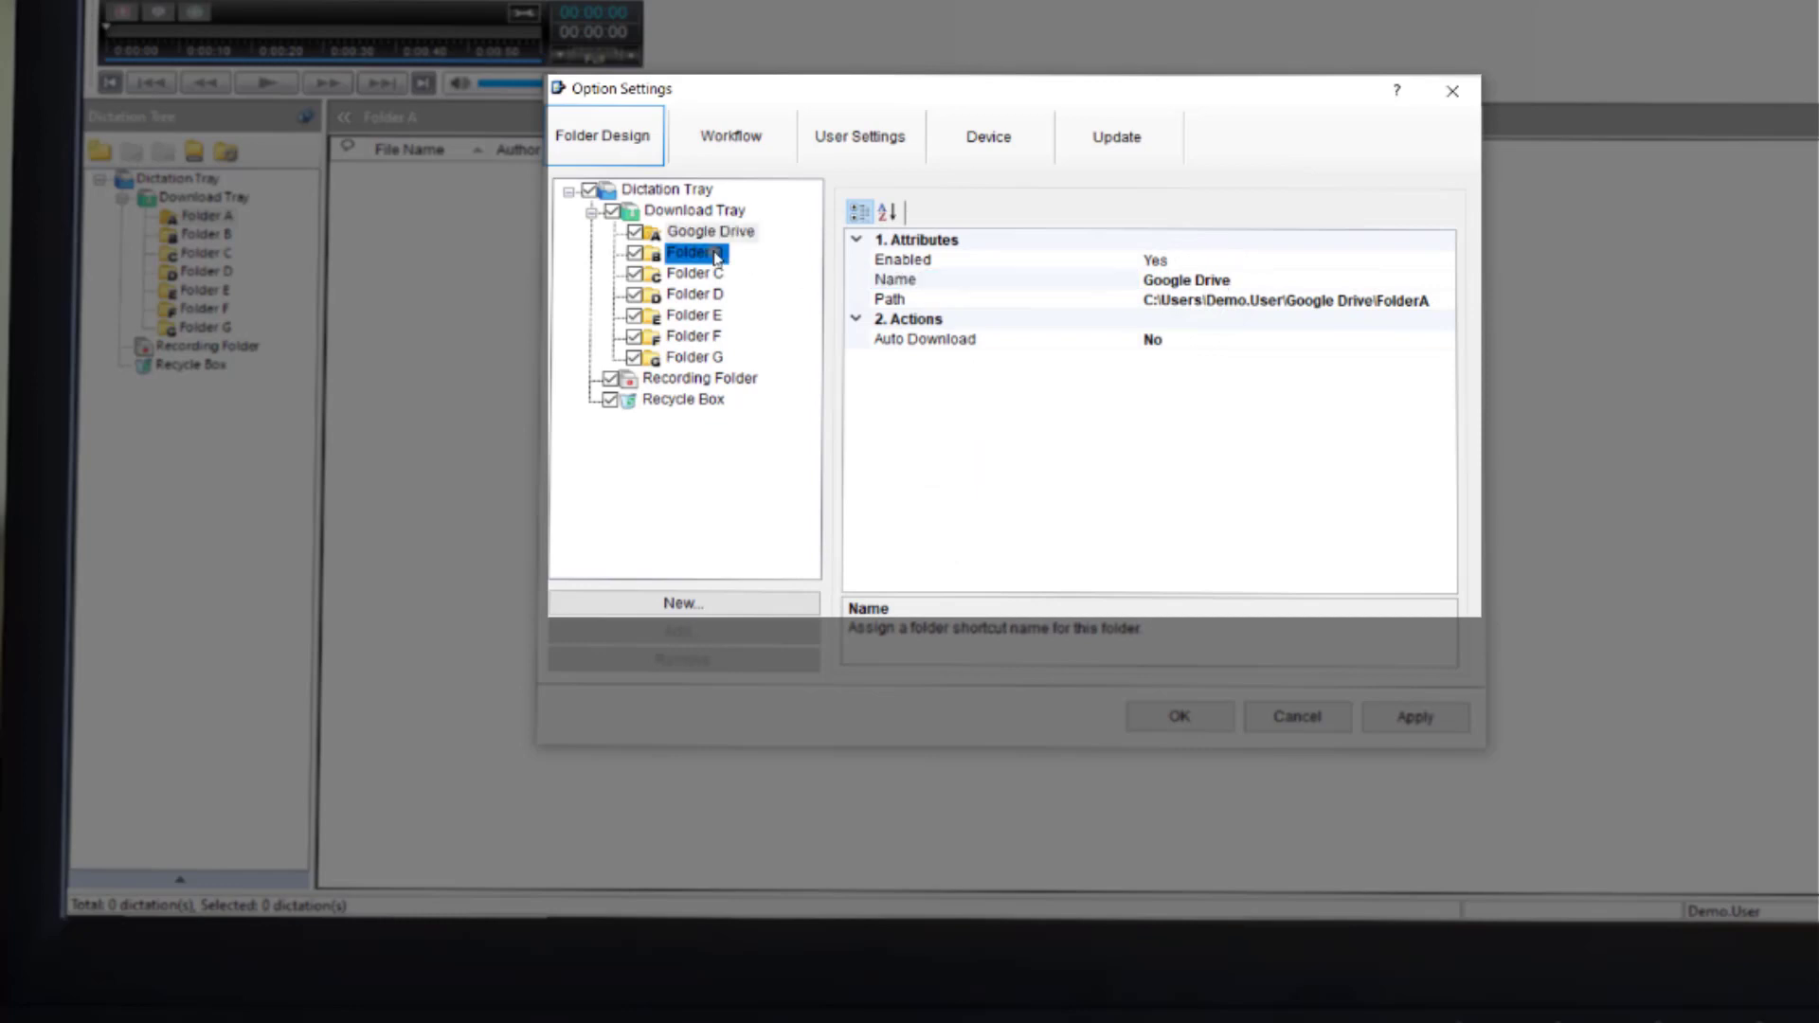
pyautogui.click(693, 252)
# Set Folder B's path to OneDrive\FolderB and select its name for renaming
pyautogui.click(1294, 299)
pyautogui.click(1450, 302)
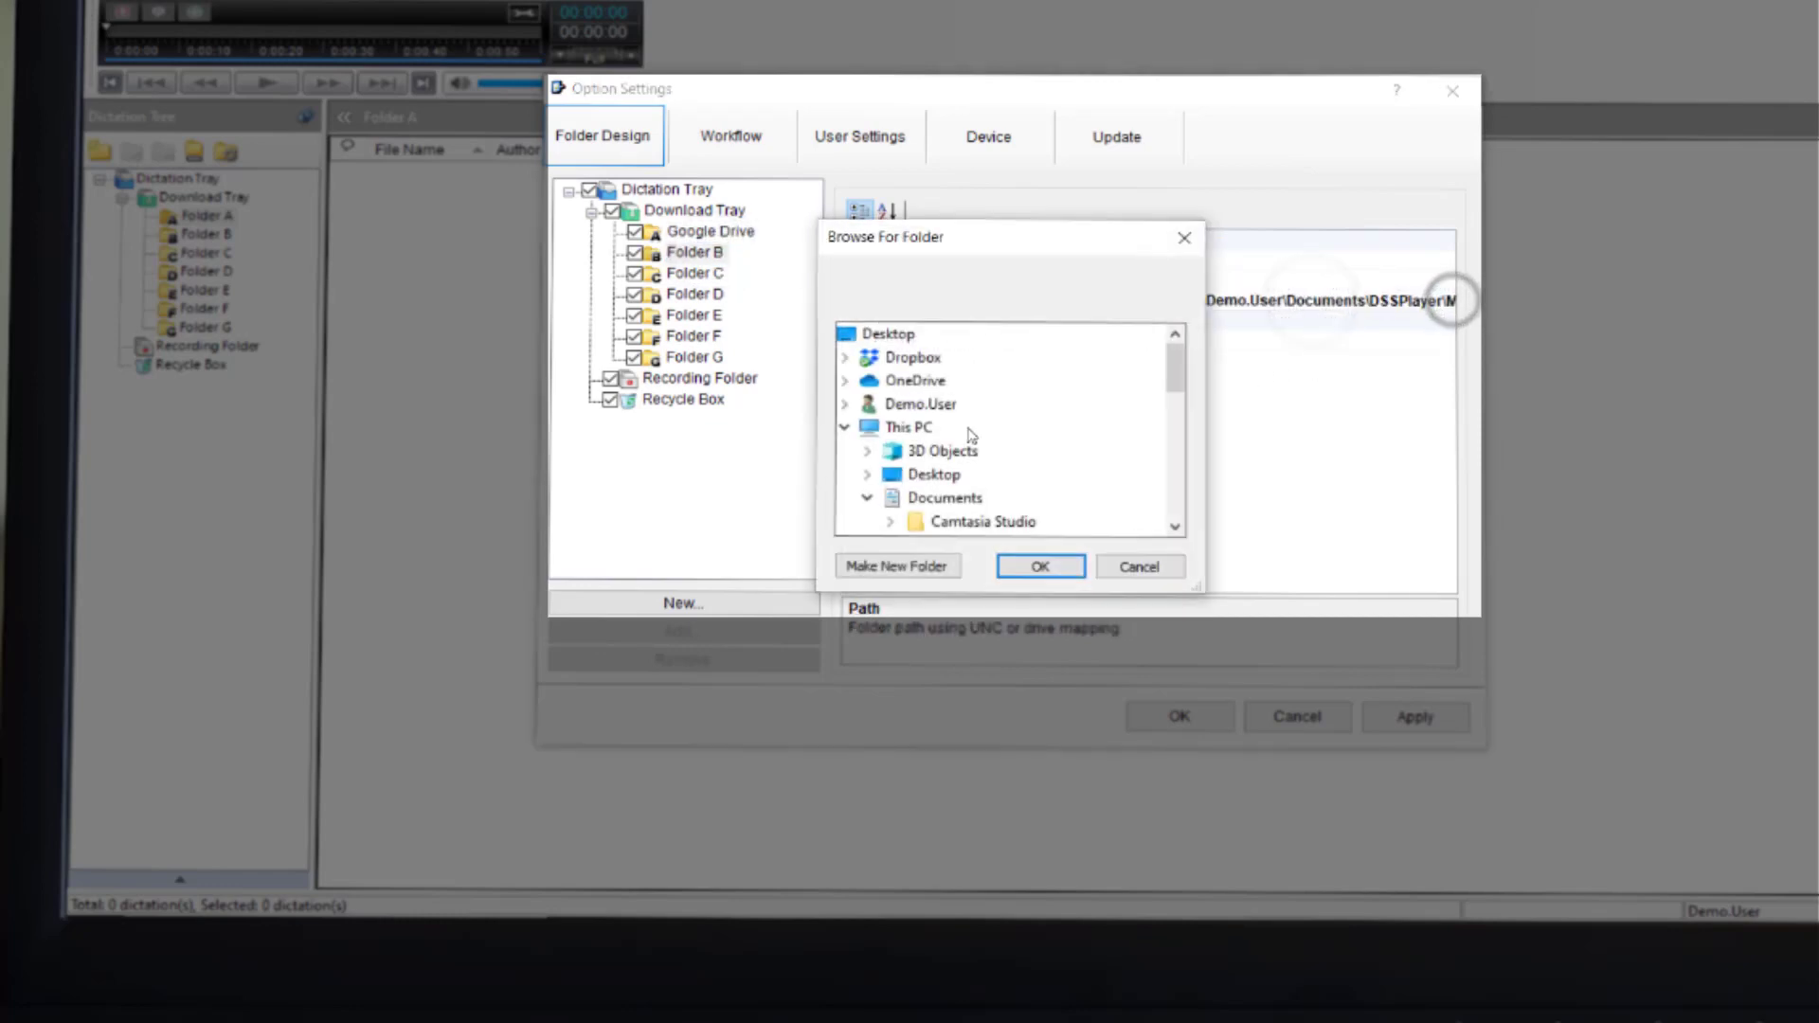
pyautogui.click(844, 381)
pyautogui.click(931, 404)
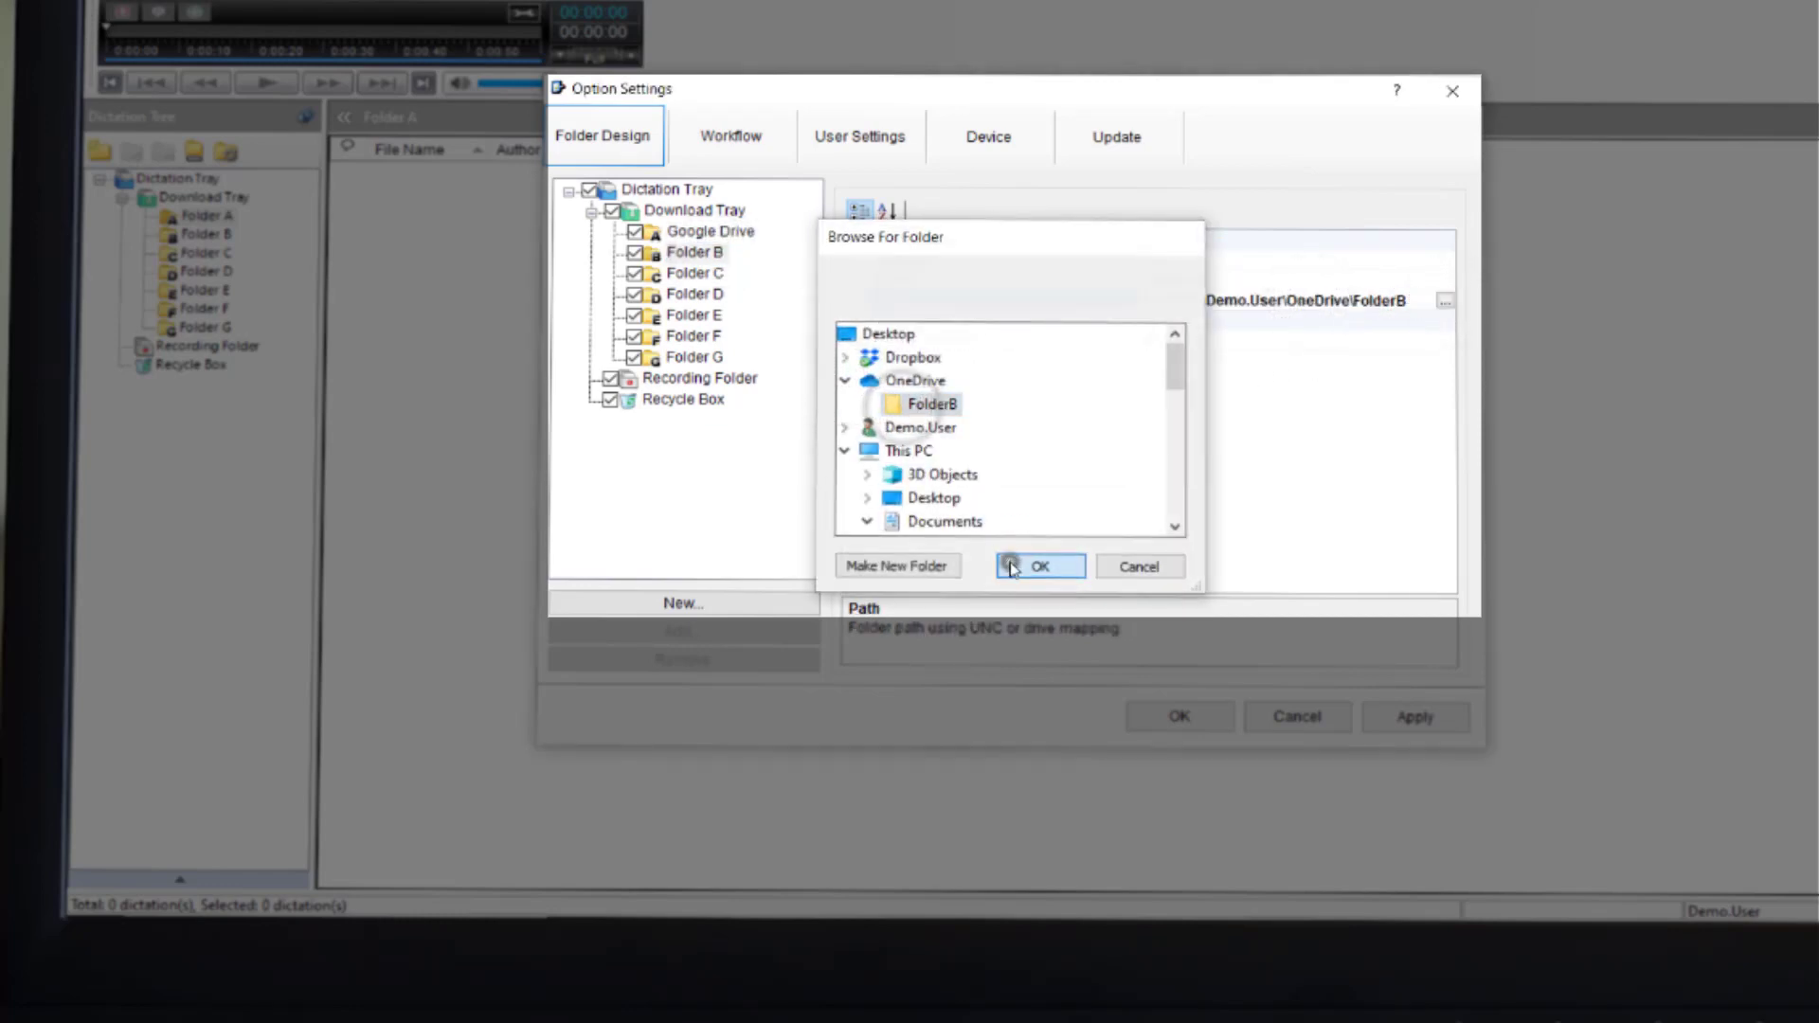
pyautogui.click(1038, 566)
pyautogui.doubleClick(1205, 279)
pyautogui.write('OneDrive')
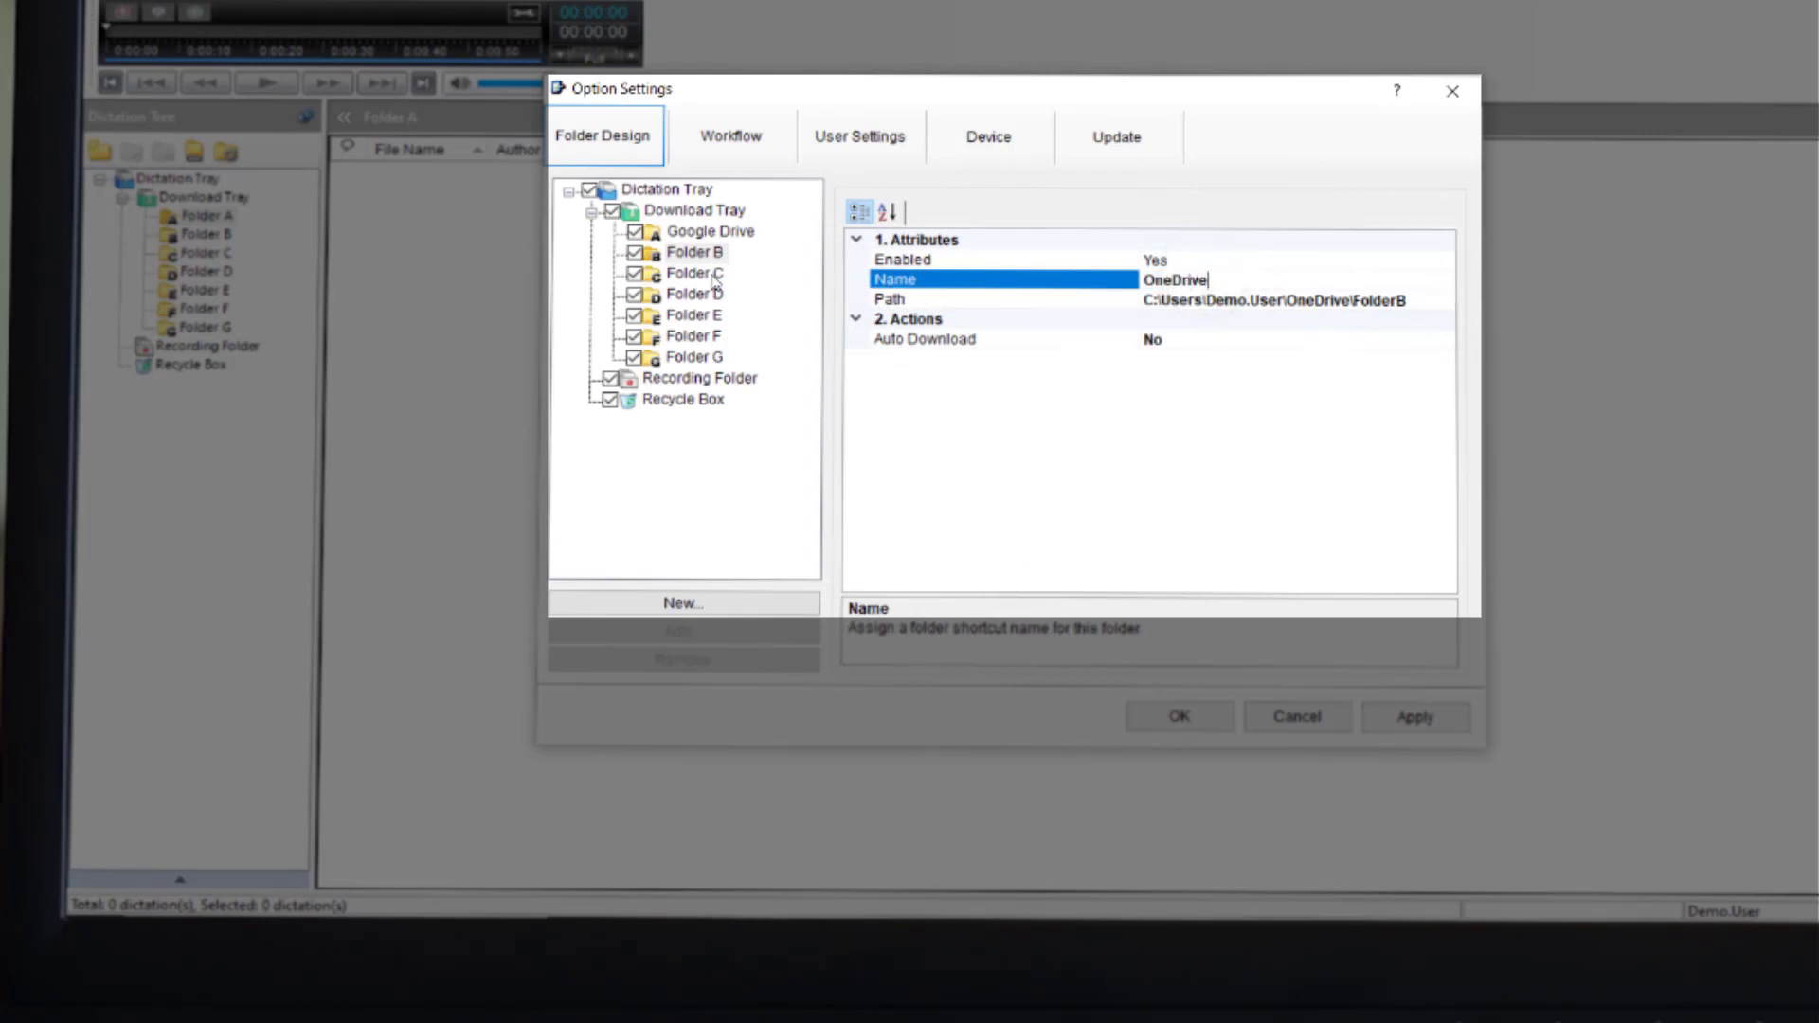
# Finish renaming Folder B 'OneDrive', set Folder C's path to Dropbox\FolderC, and select its name
pyautogui.click(695, 273)
pyautogui.click(890, 300)
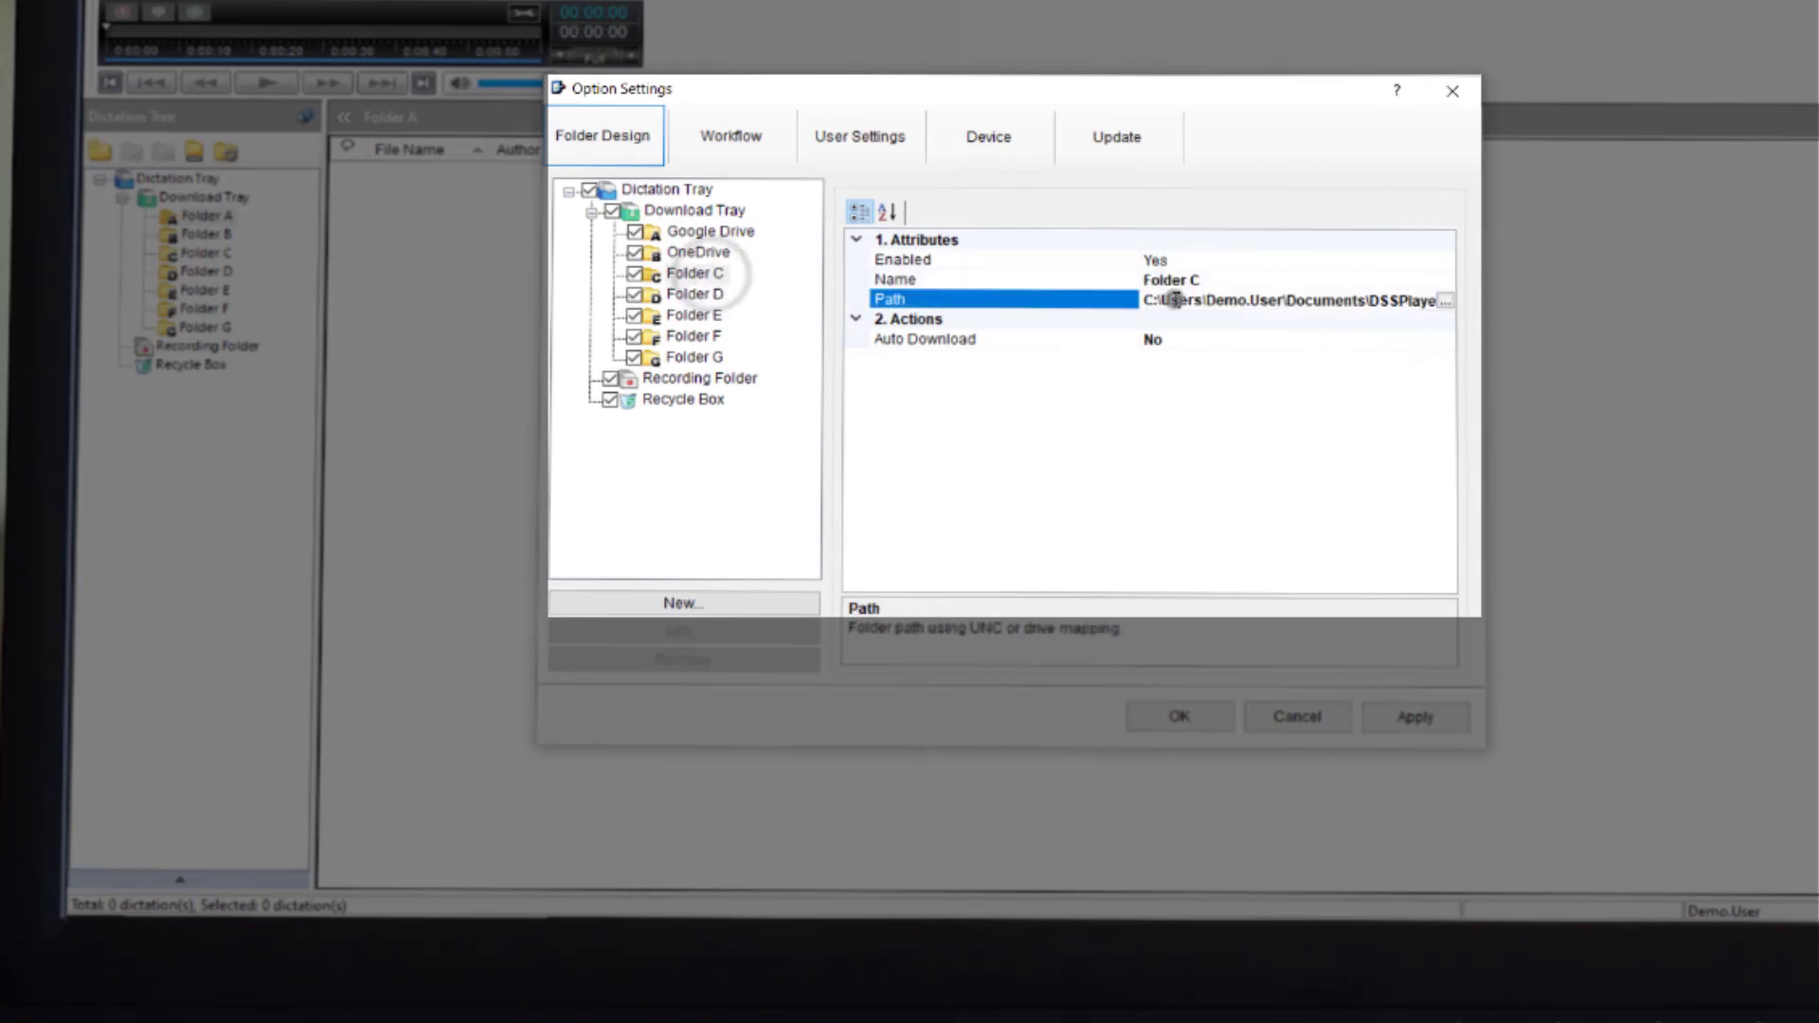
pyautogui.click(1444, 300)
pyautogui.doubleClick(913, 356)
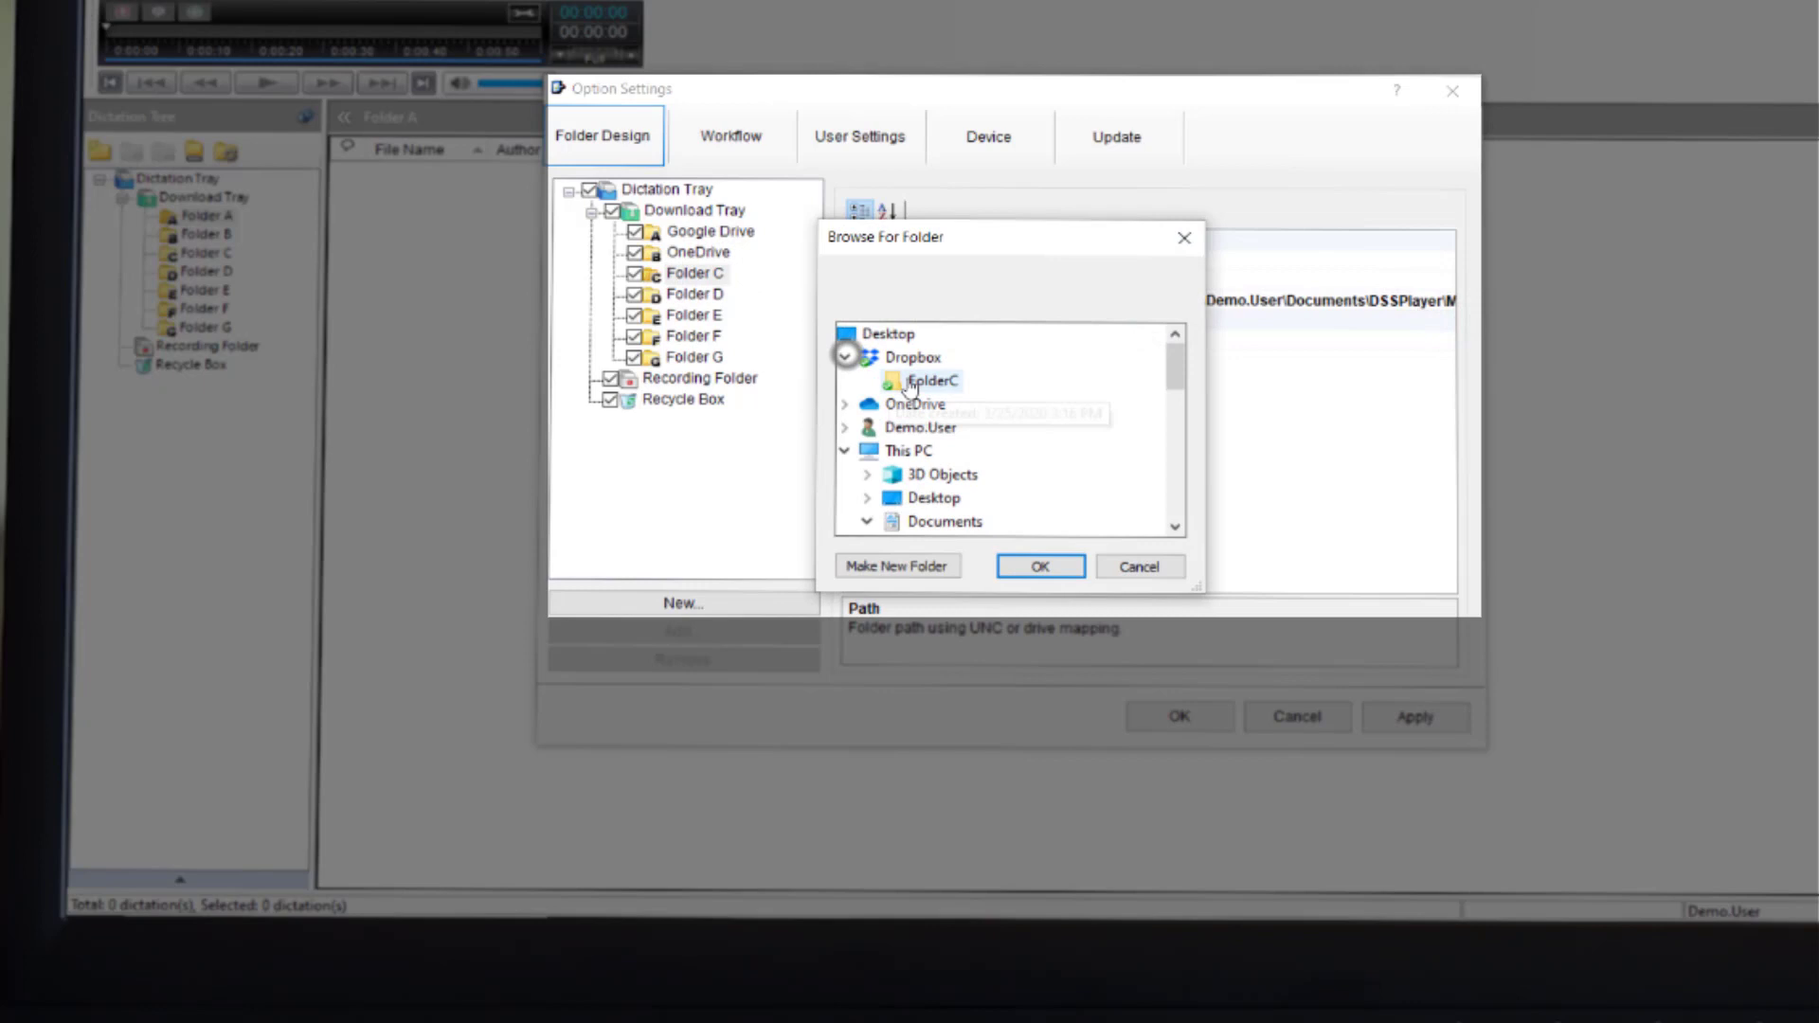
pyautogui.click(938, 382)
pyautogui.click(1042, 565)
pyautogui.click(1210, 281)
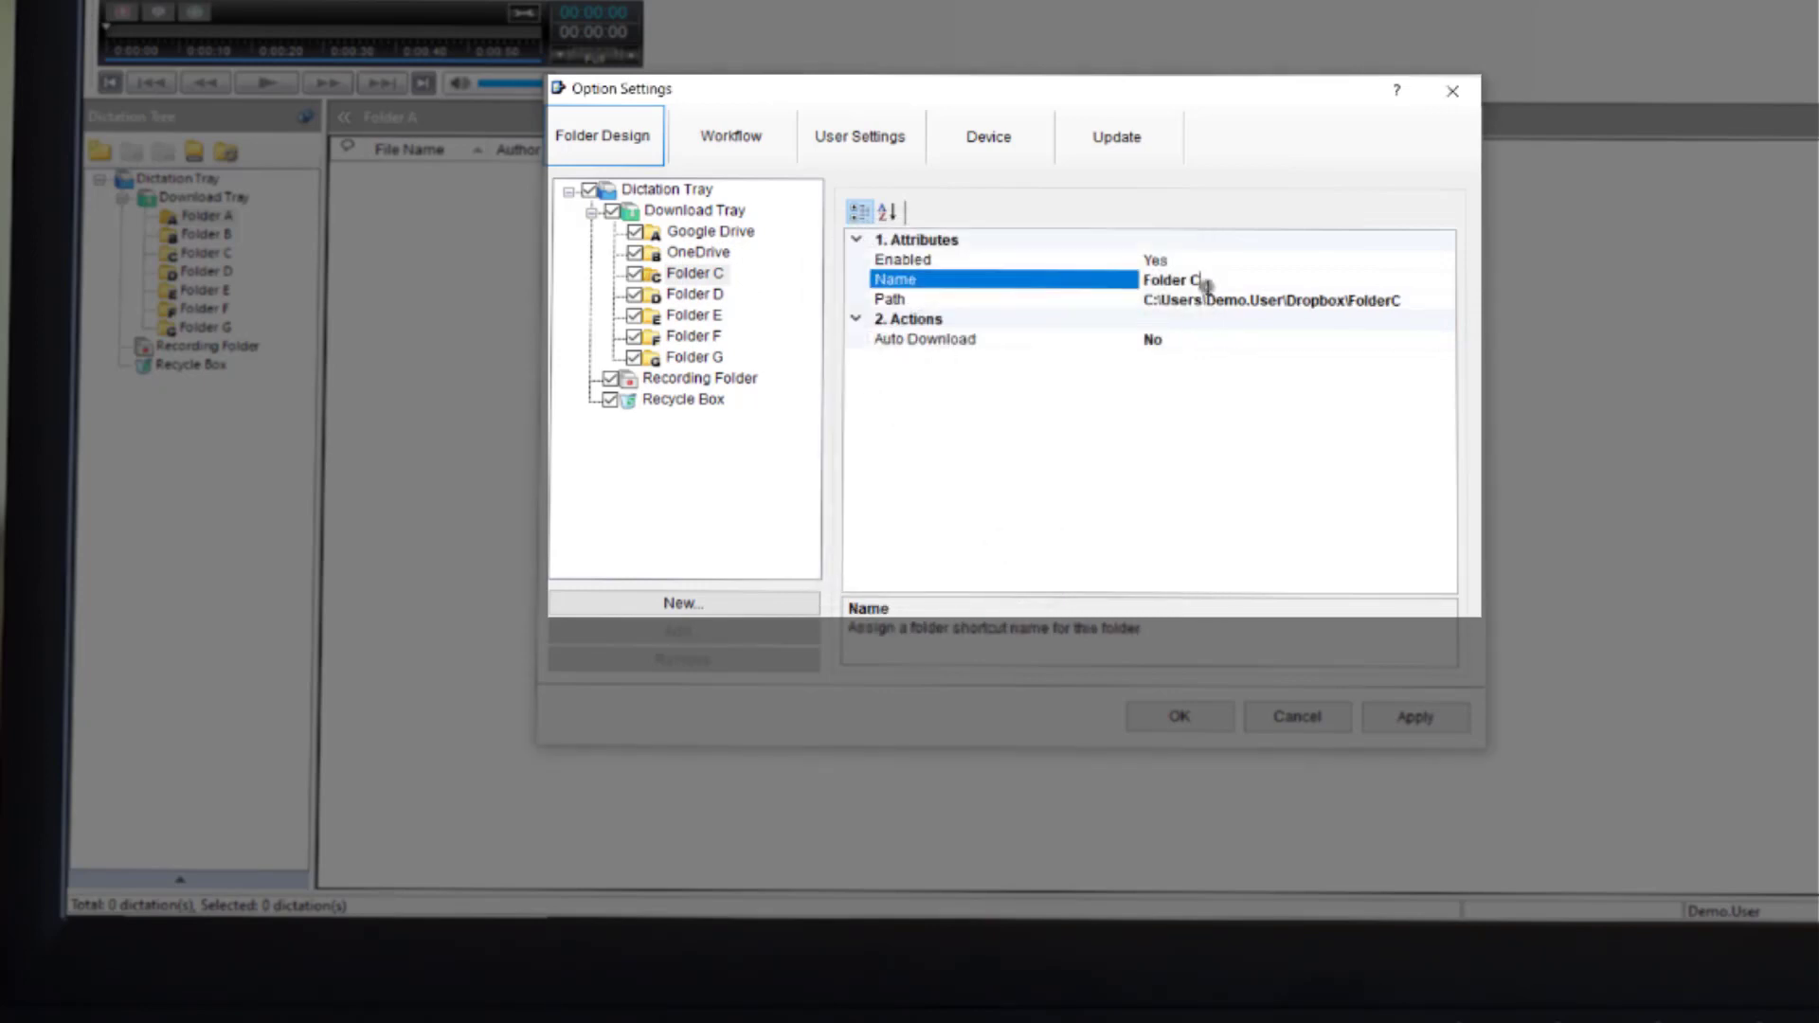
pyautogui.doubleClick(1172, 280)
pyautogui.write('Dropbox')
# Save the folder settings and move existing dictations to the new cloud locations
pyautogui.click(1177, 719)
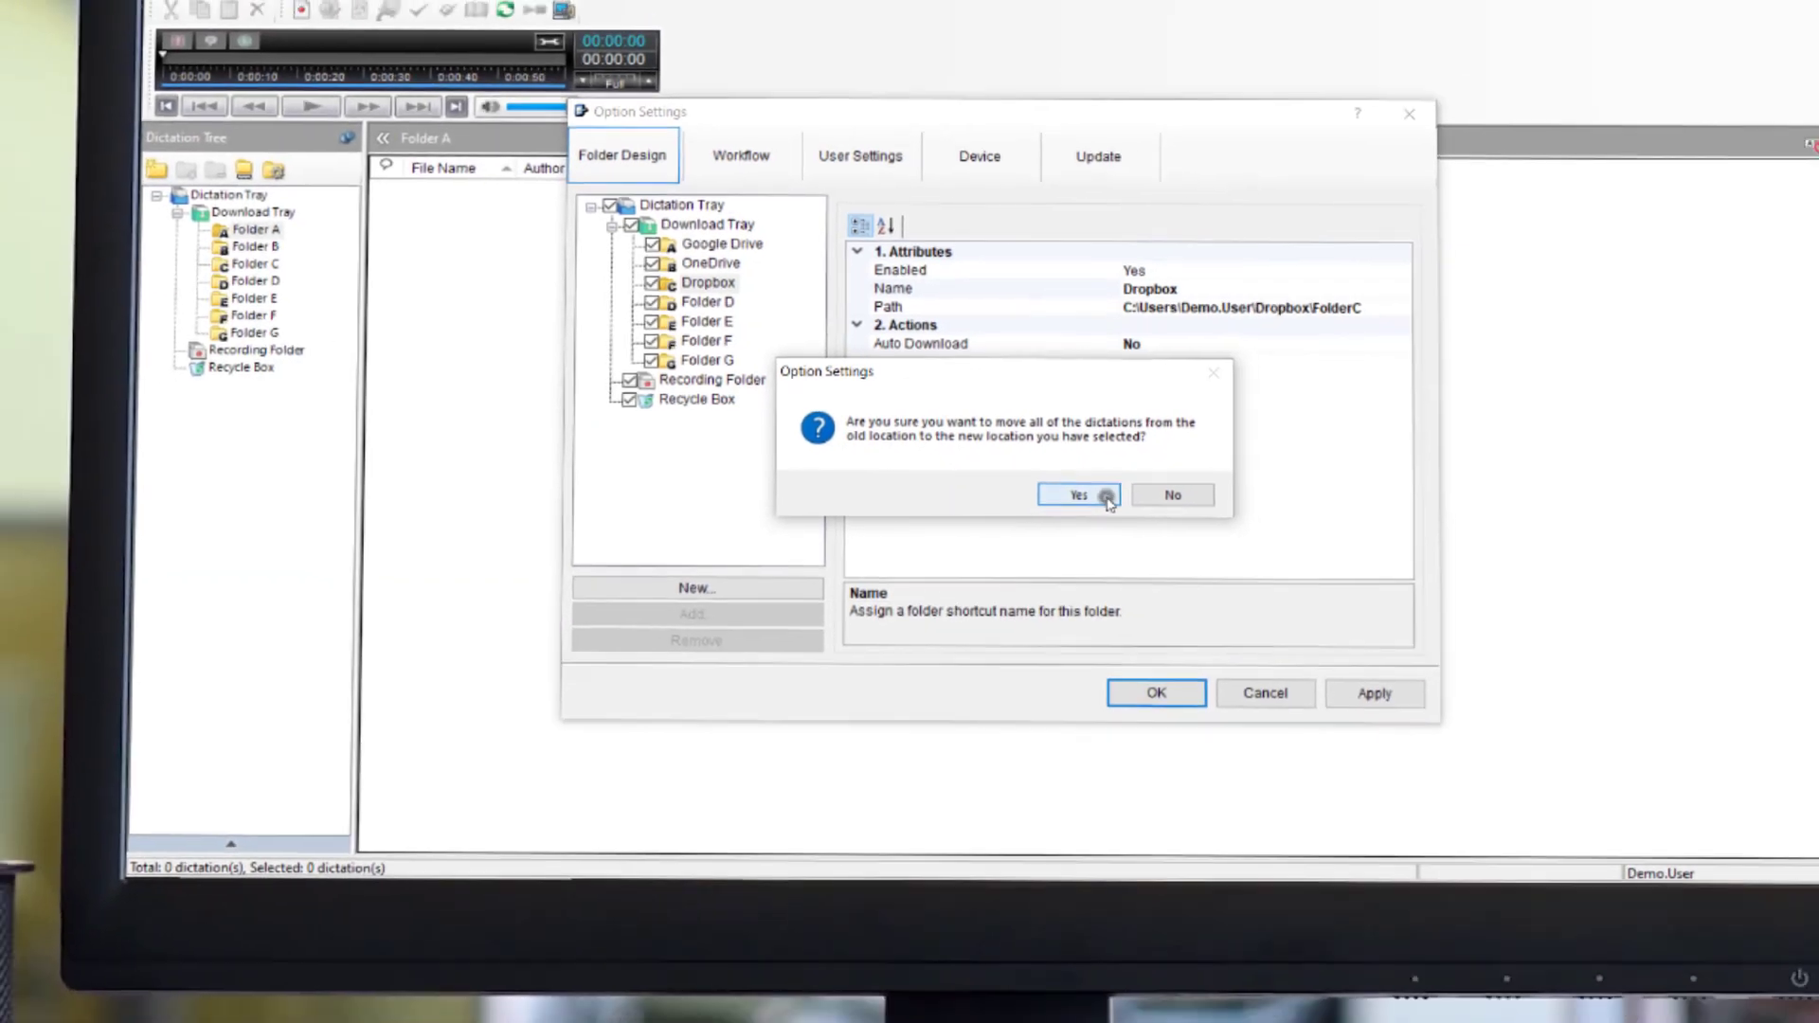
pyautogui.click(1095, 503)
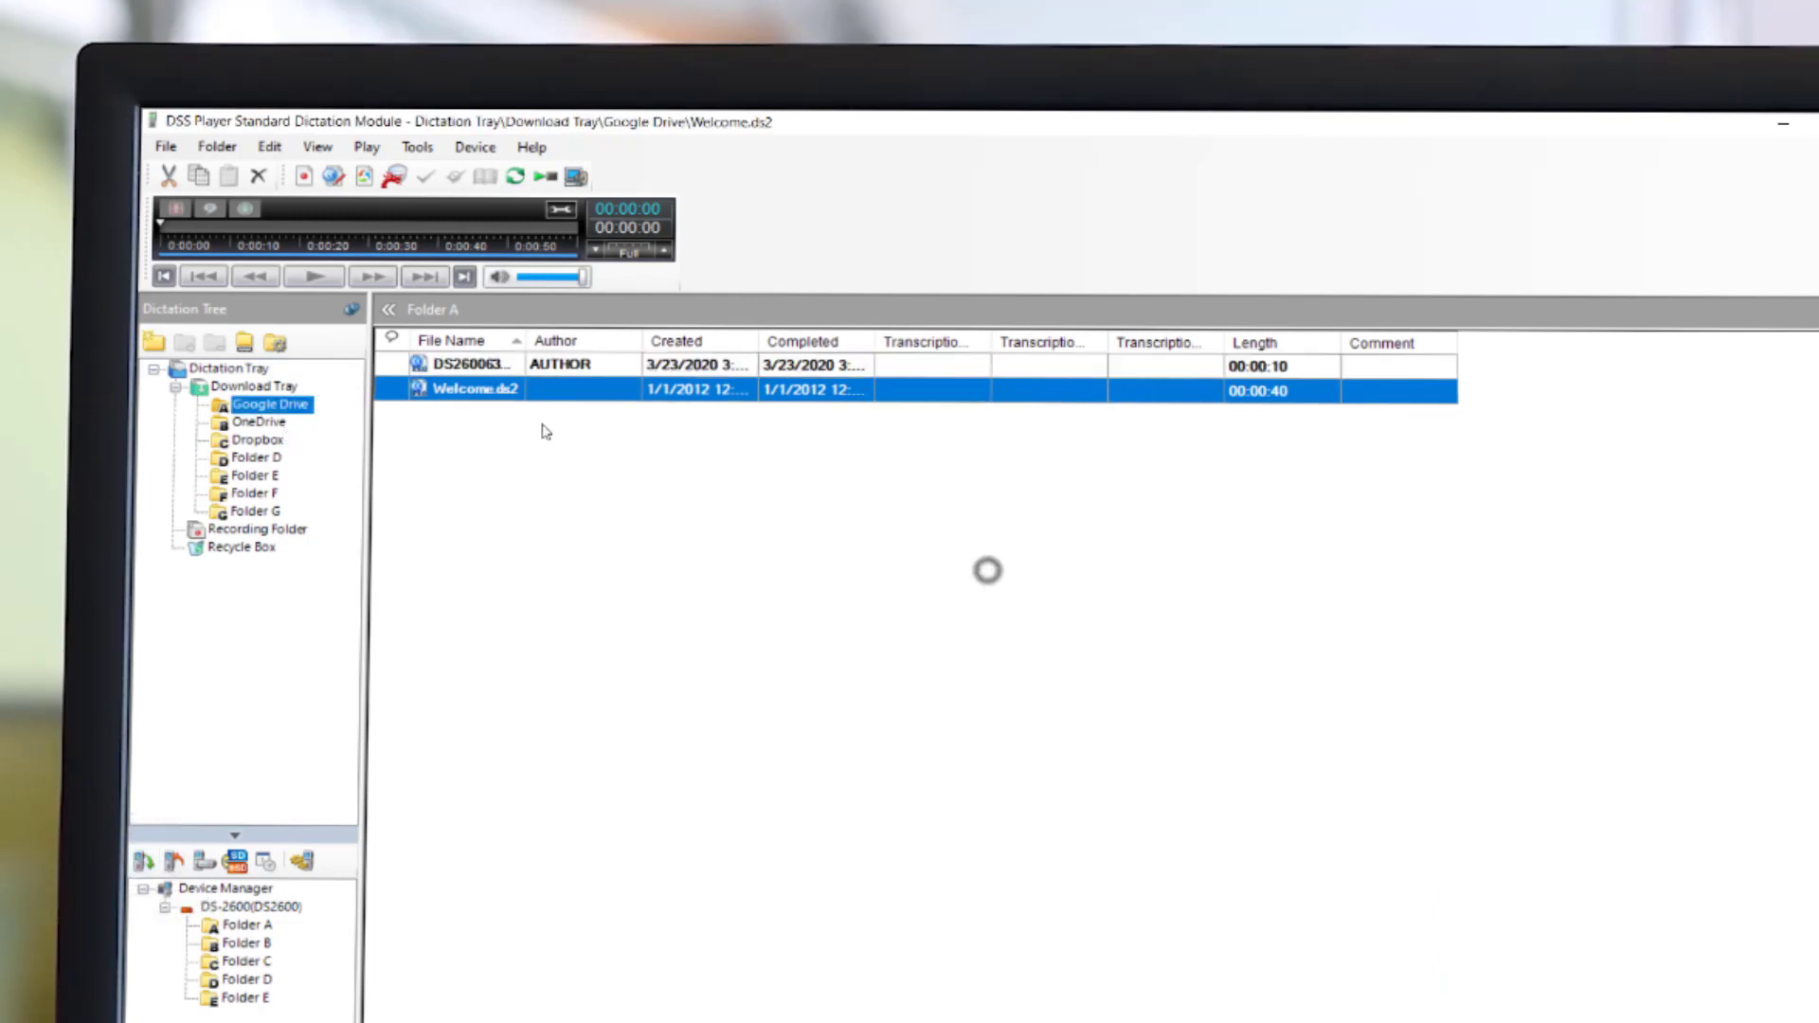
# Check the renamed folders' dictations, then start the Transcription Module from a 'tran' search
pyautogui.click(259, 422)
pyautogui.click(256, 440)
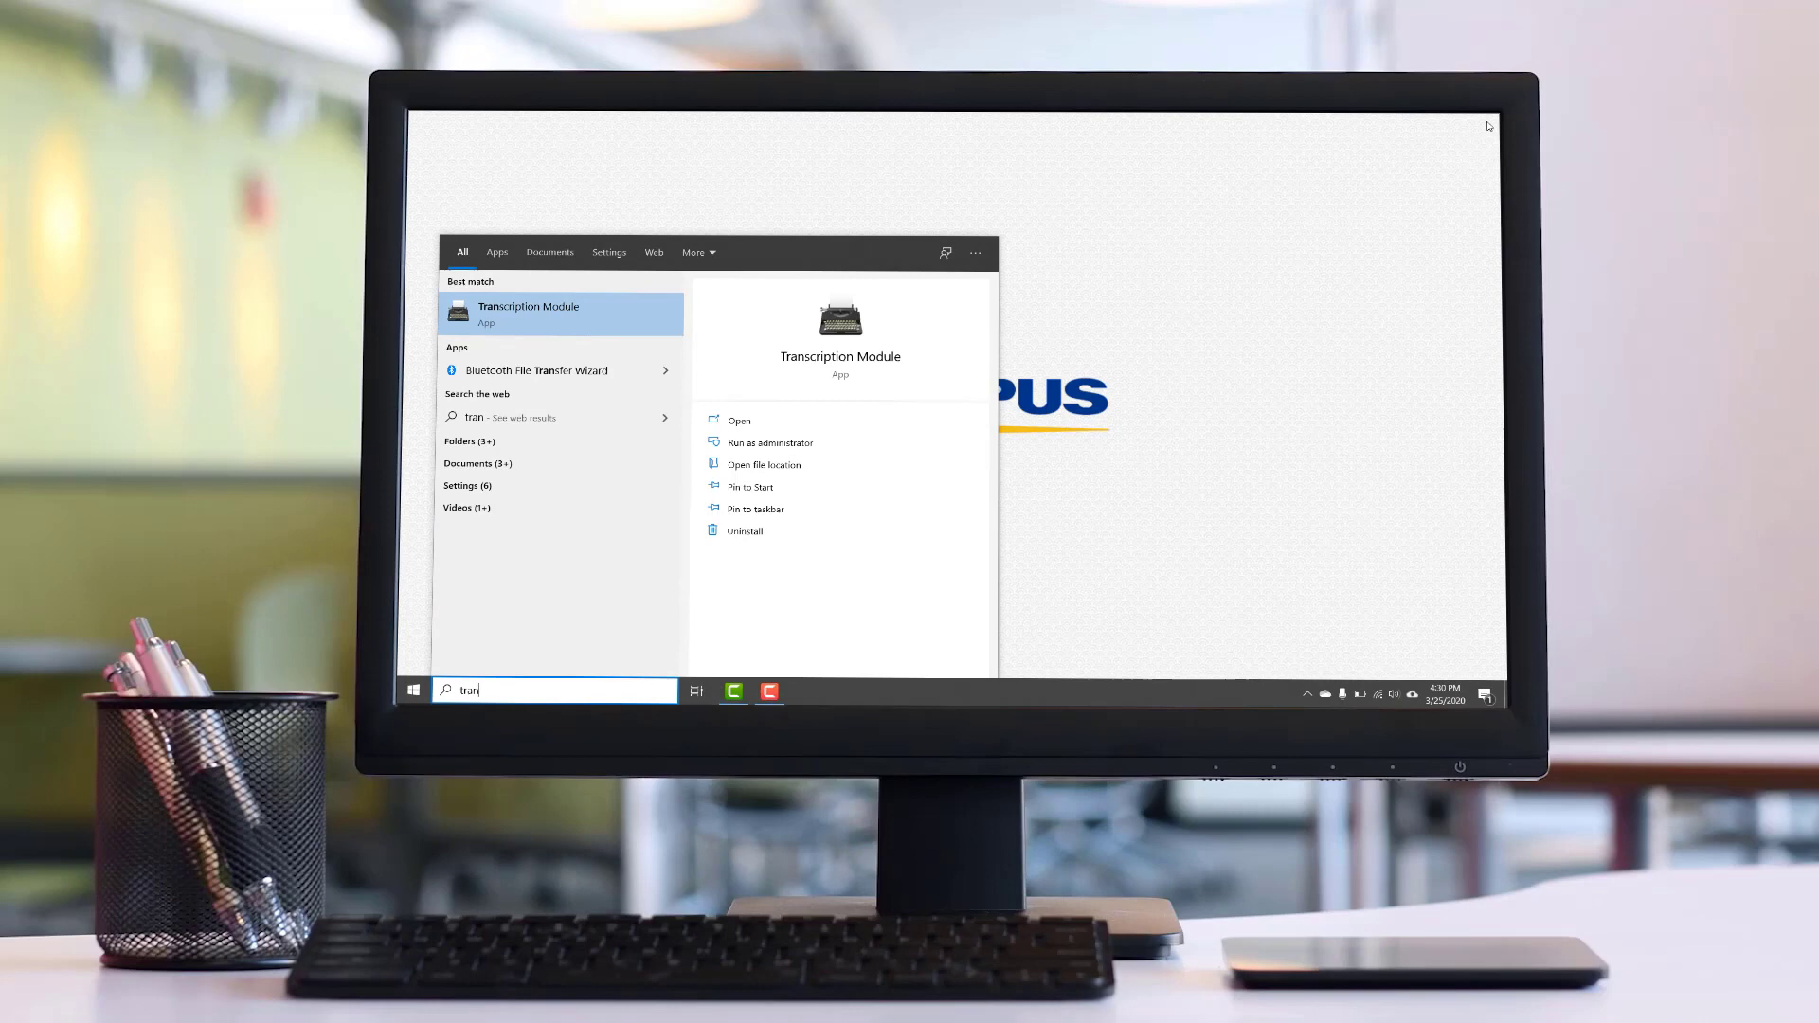
pyautogui.press('Return')
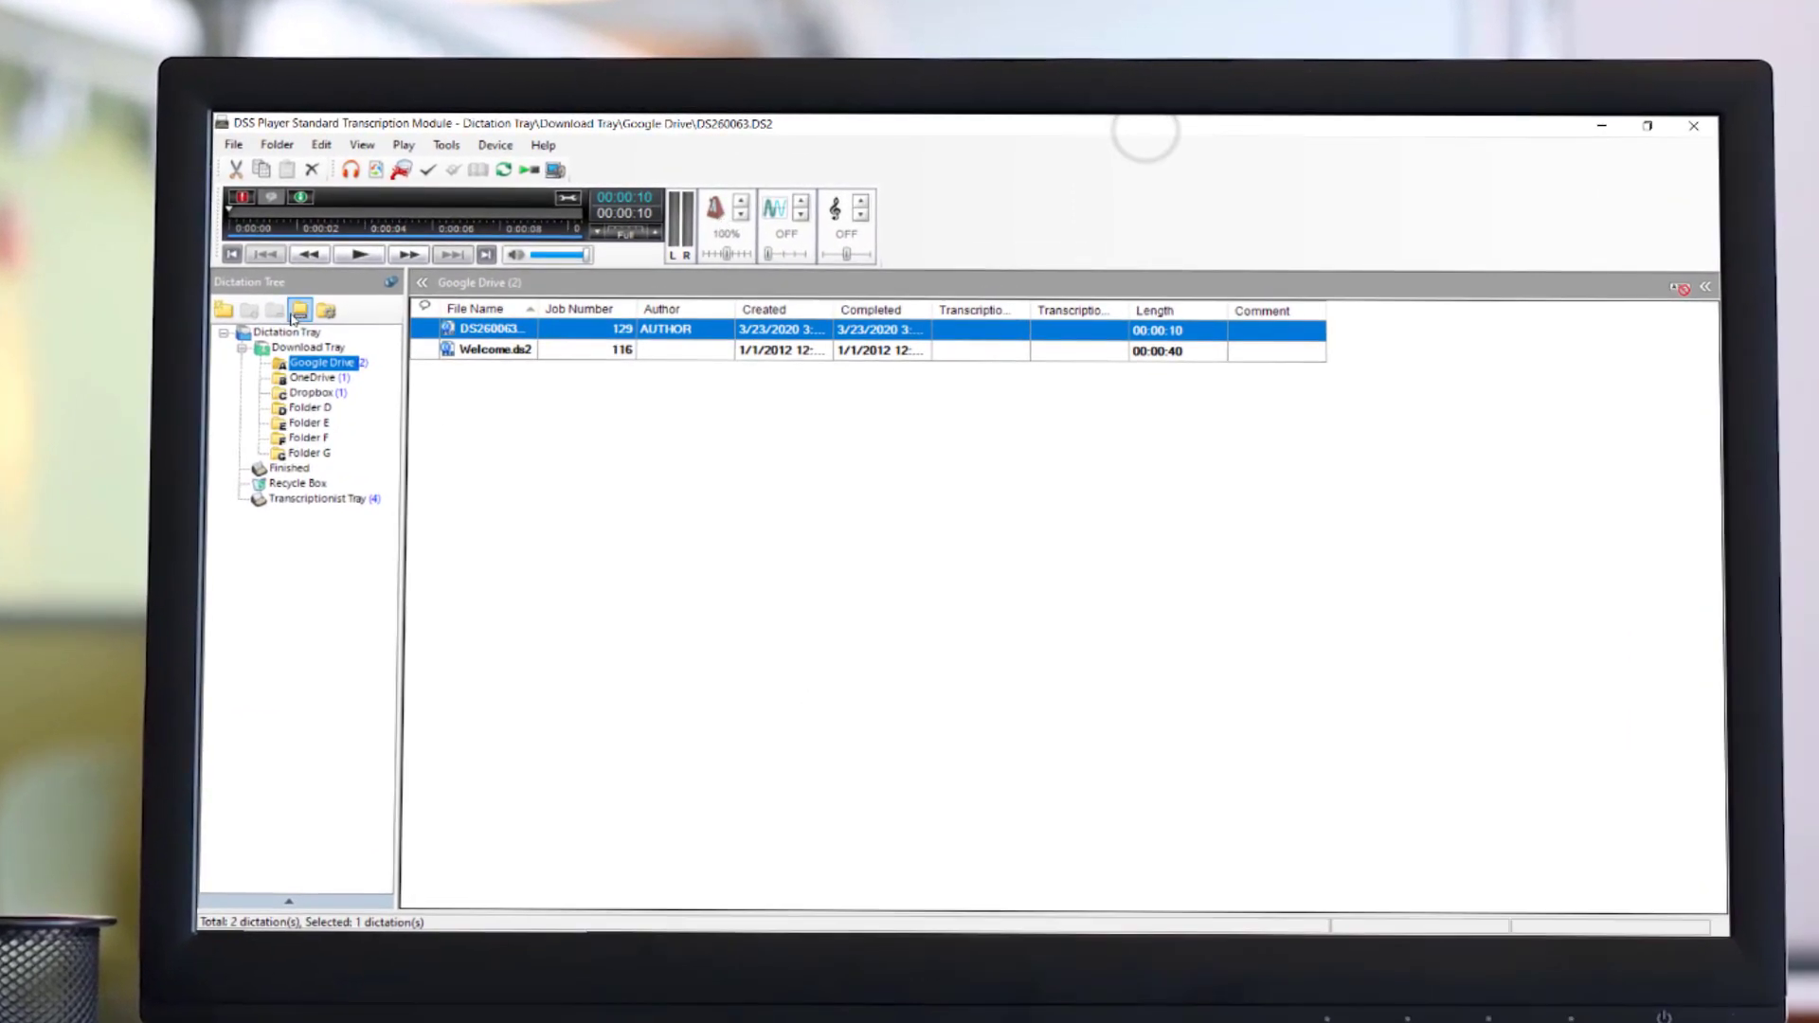
# In the Transcription Module, select Dropbox and review Folder Design's cloud paths in Option Settings
pyautogui.press('Down')
pyautogui.press('Down')
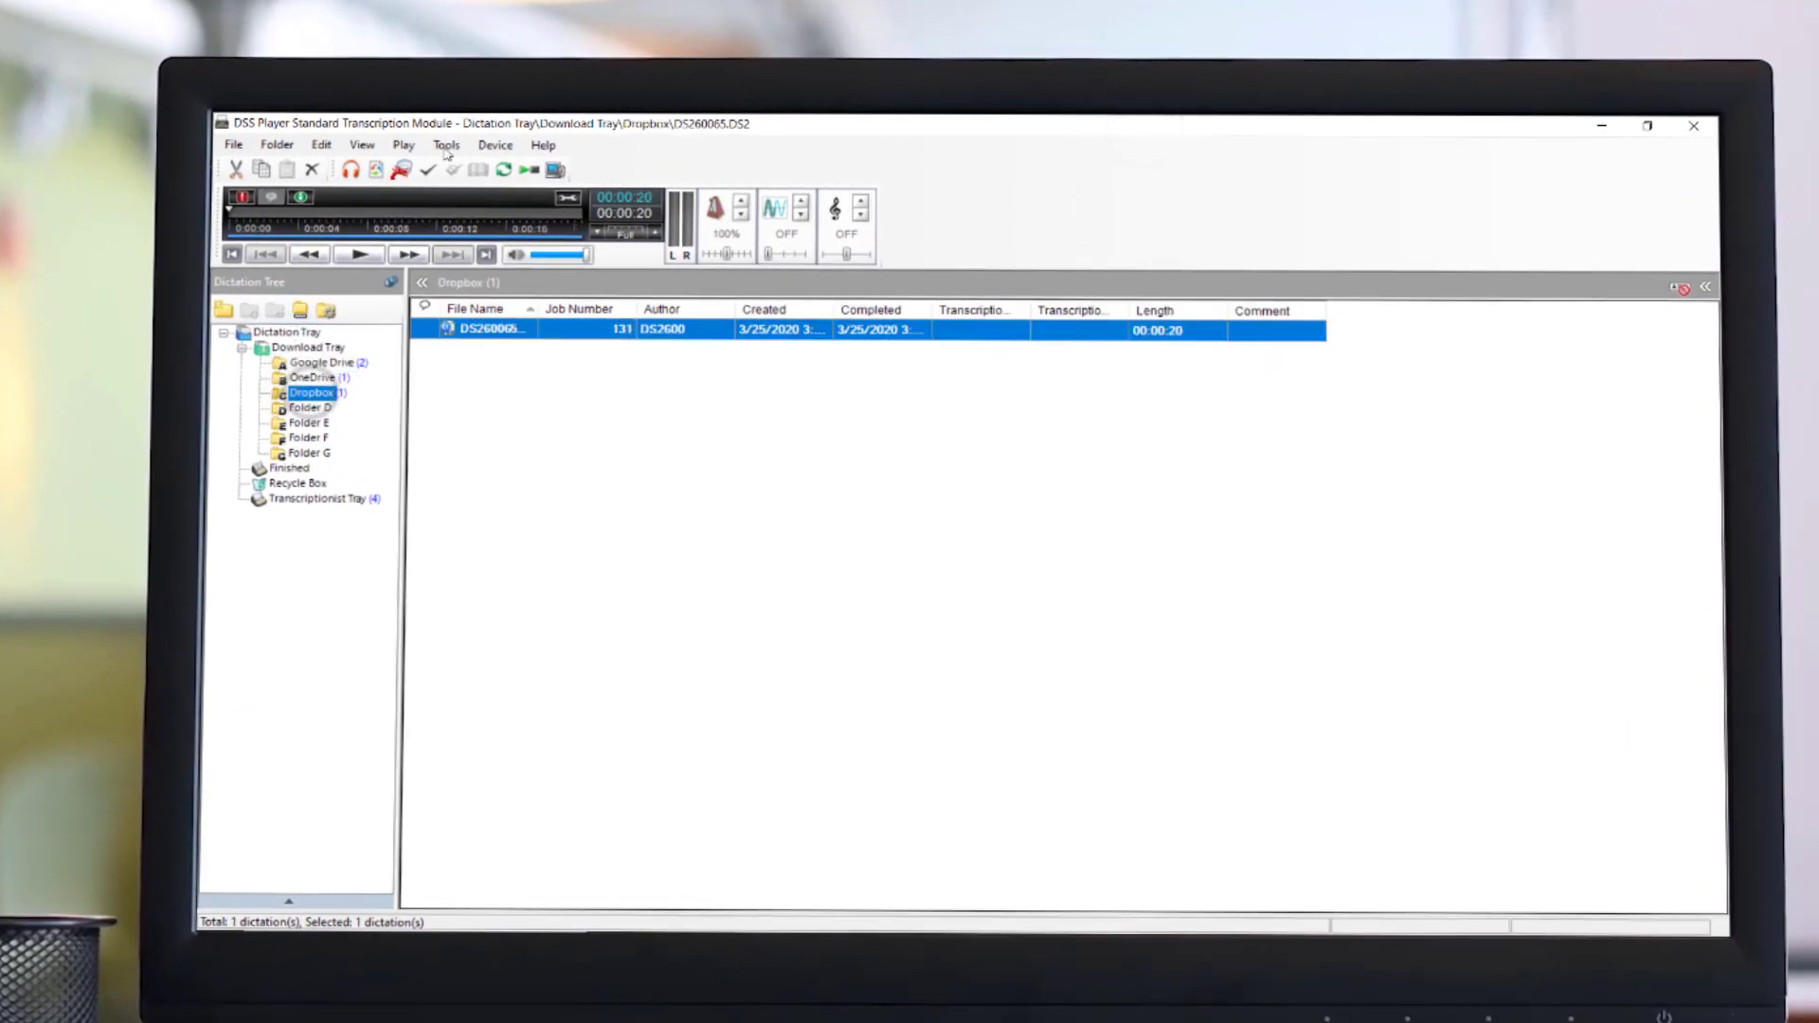
pyautogui.click(447, 146)
pyautogui.click(484, 245)
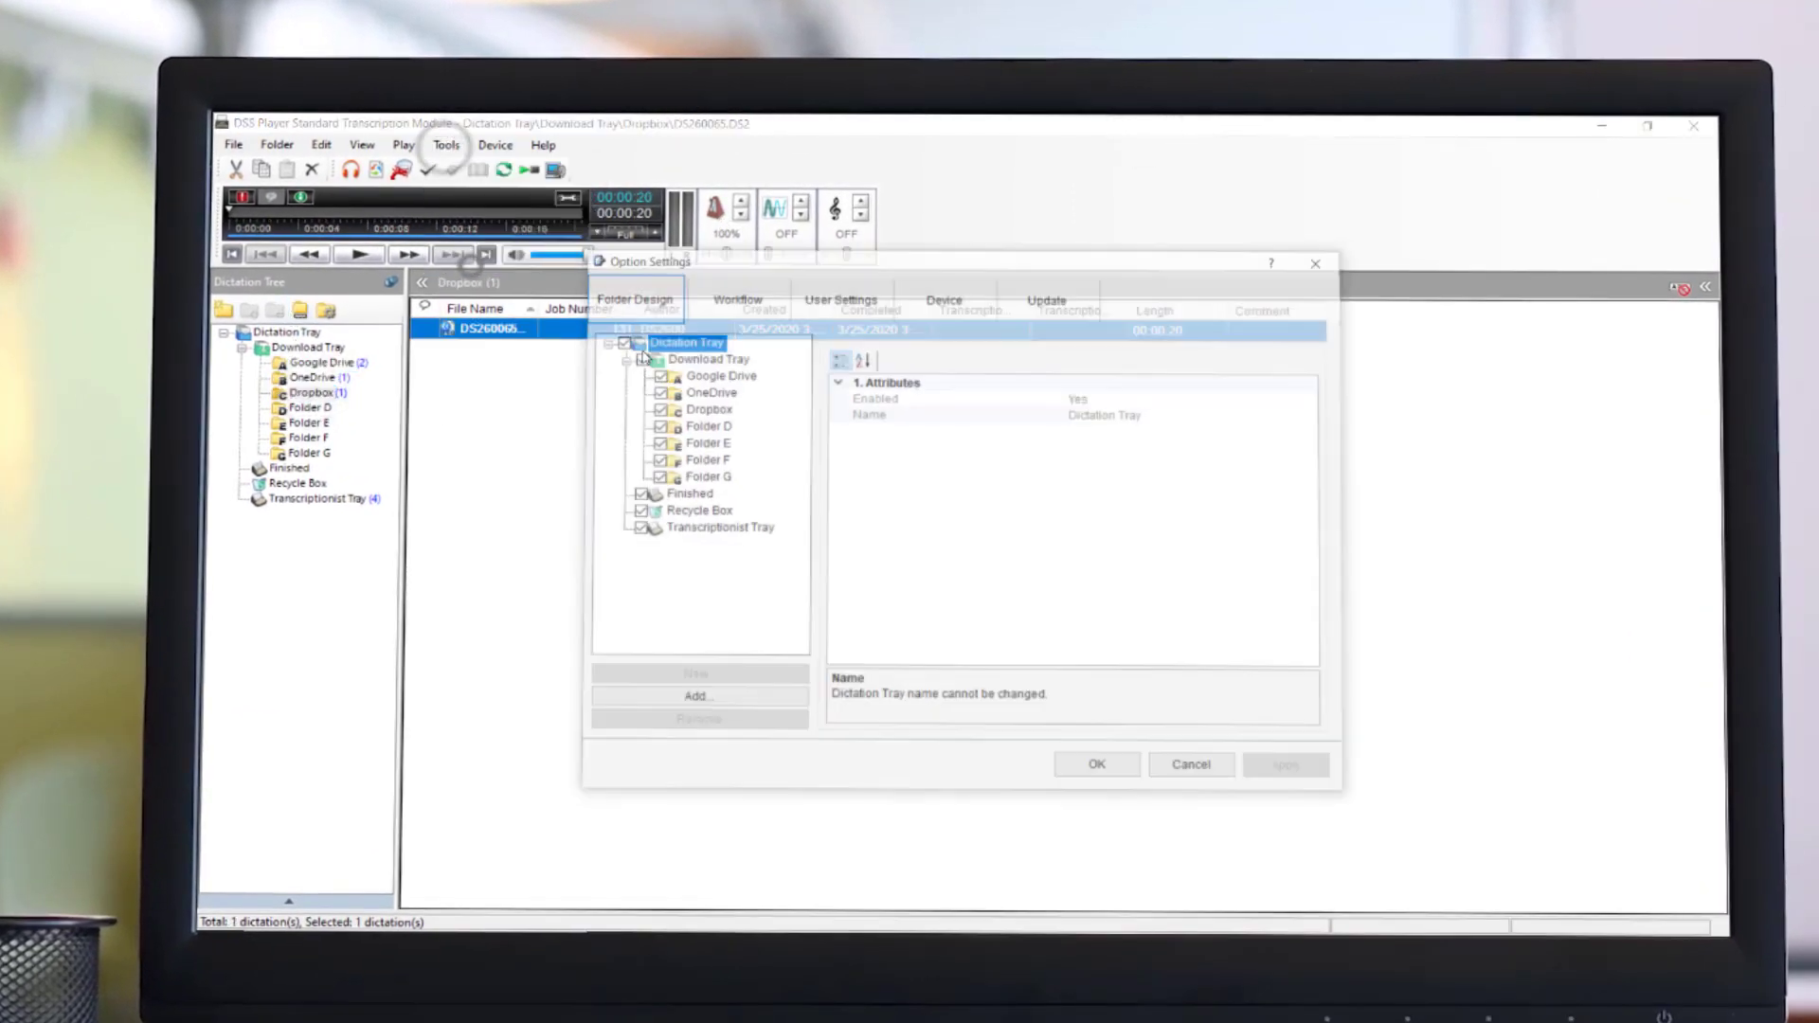
pyautogui.click(708, 393)
pyautogui.click(1100, 769)
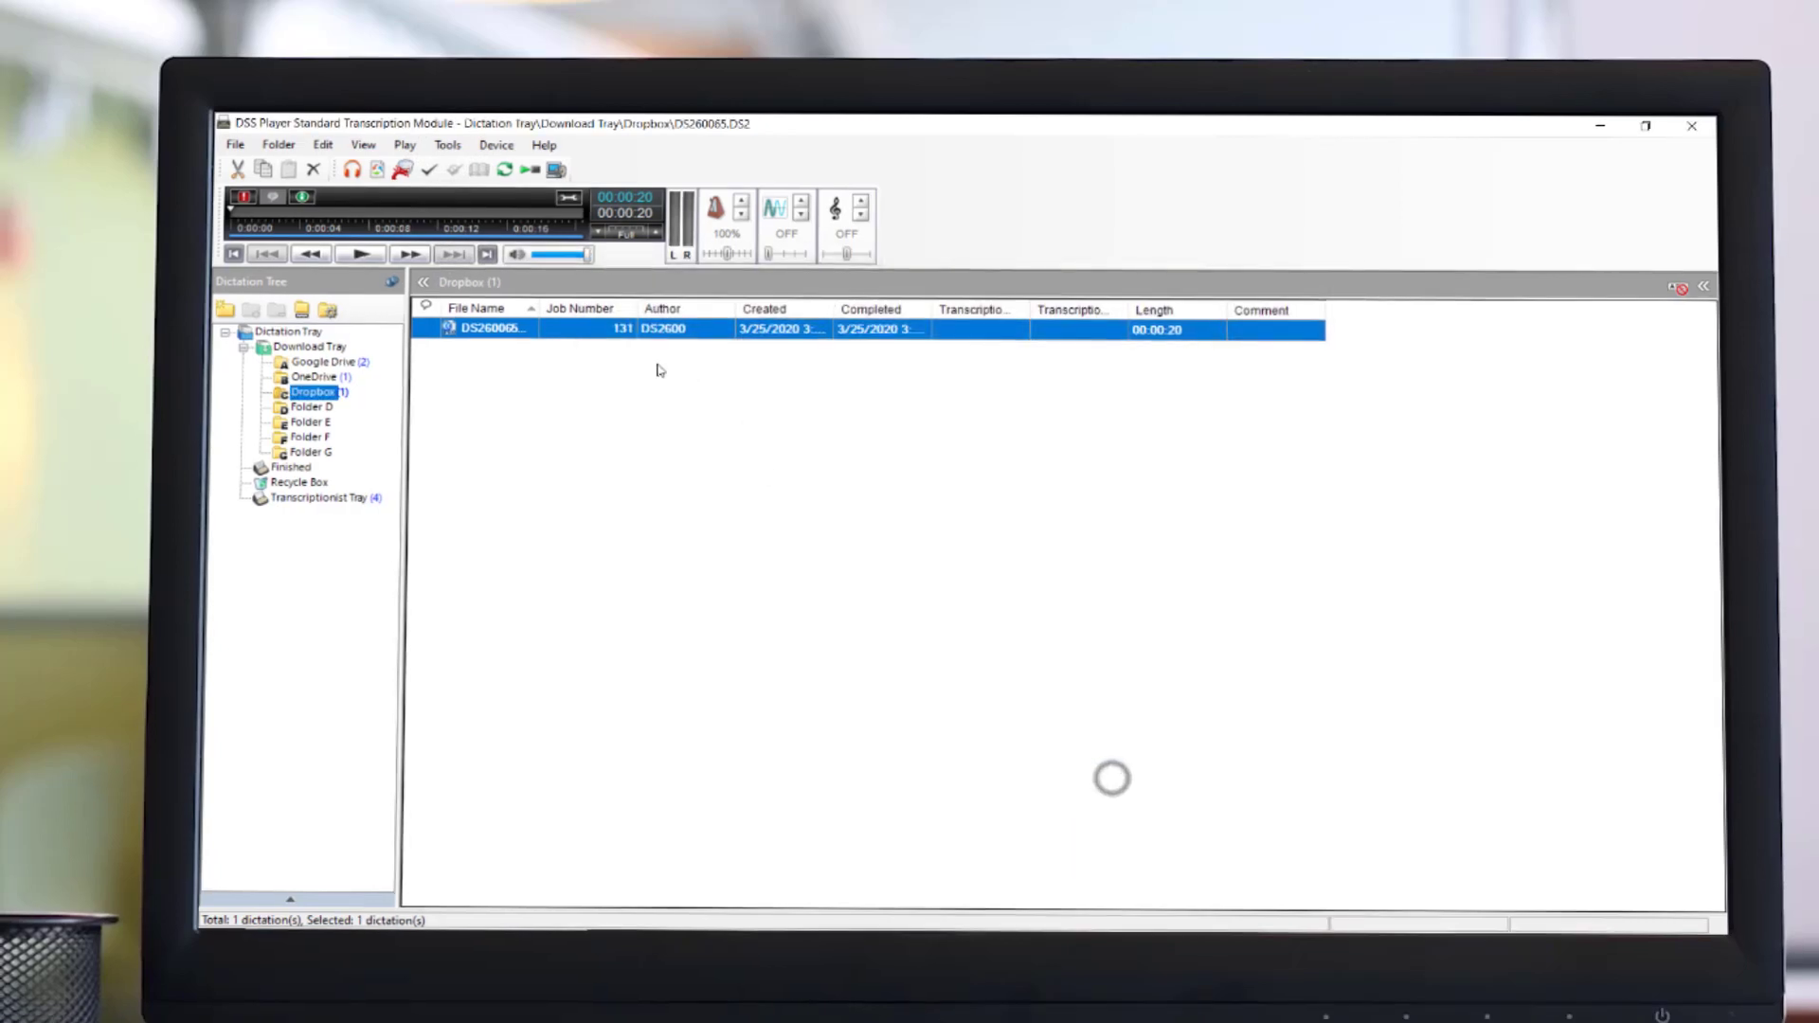